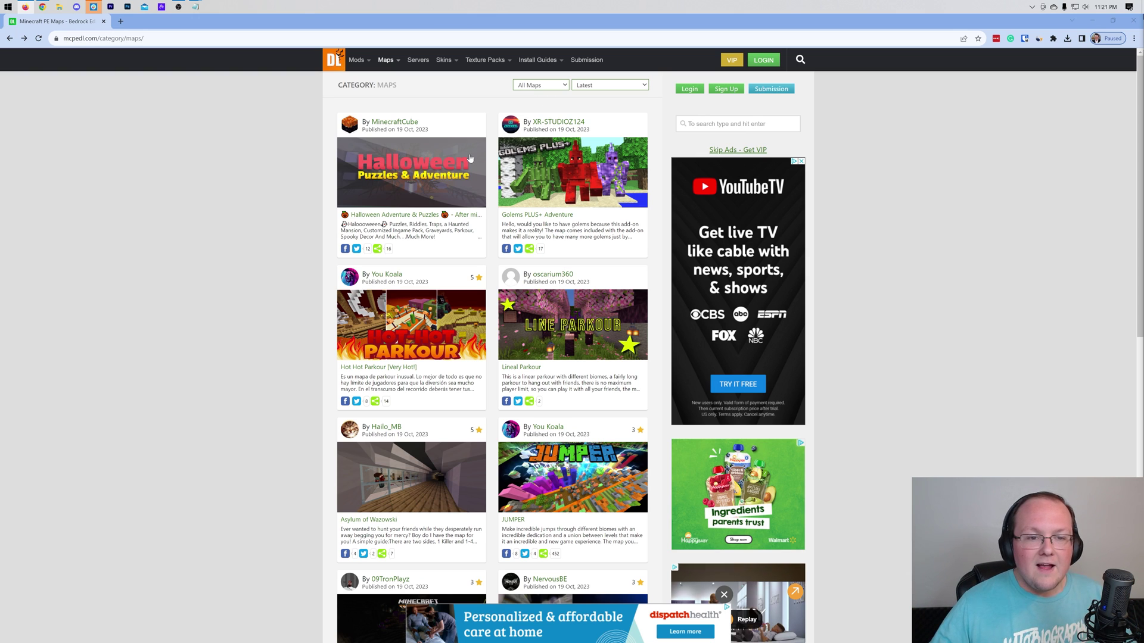
Scroll down the MCPEDL Maps listing to reach the Ultimate SkyBlock V3.1 card.
scroll(470, 158, down, 2)
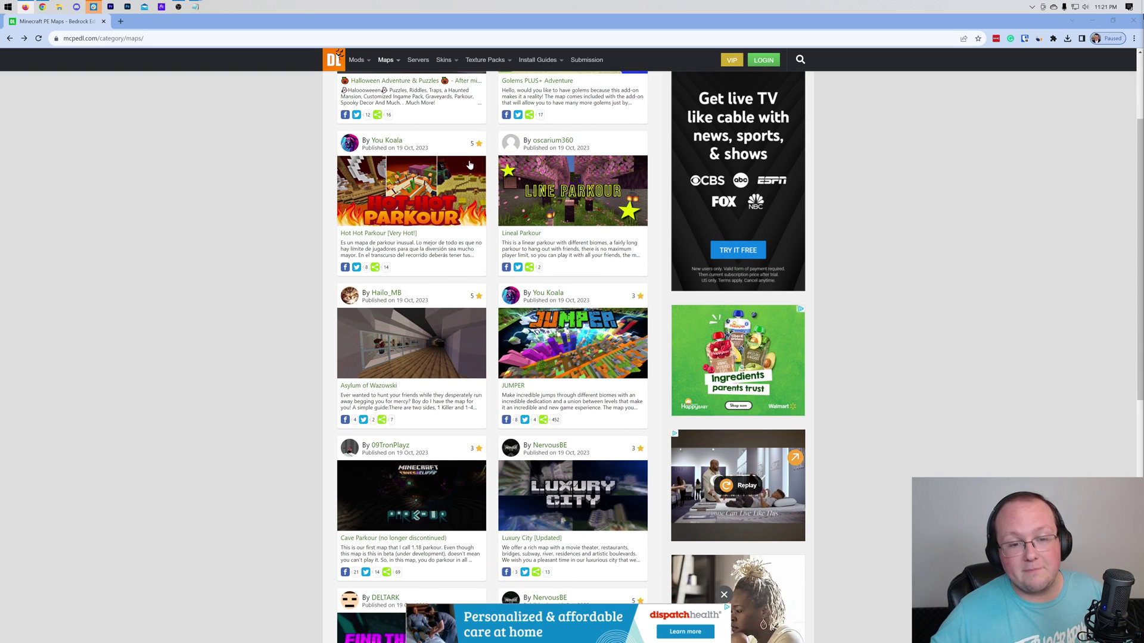
scroll(467, 172, down, 6)
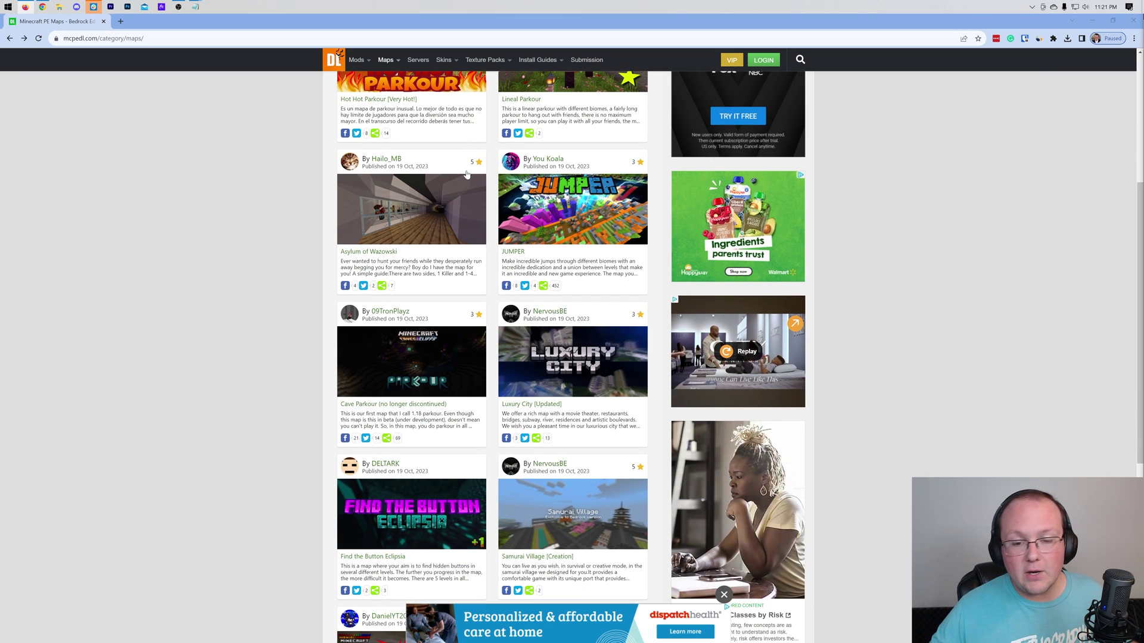
scroll(466, 174, down, 2)
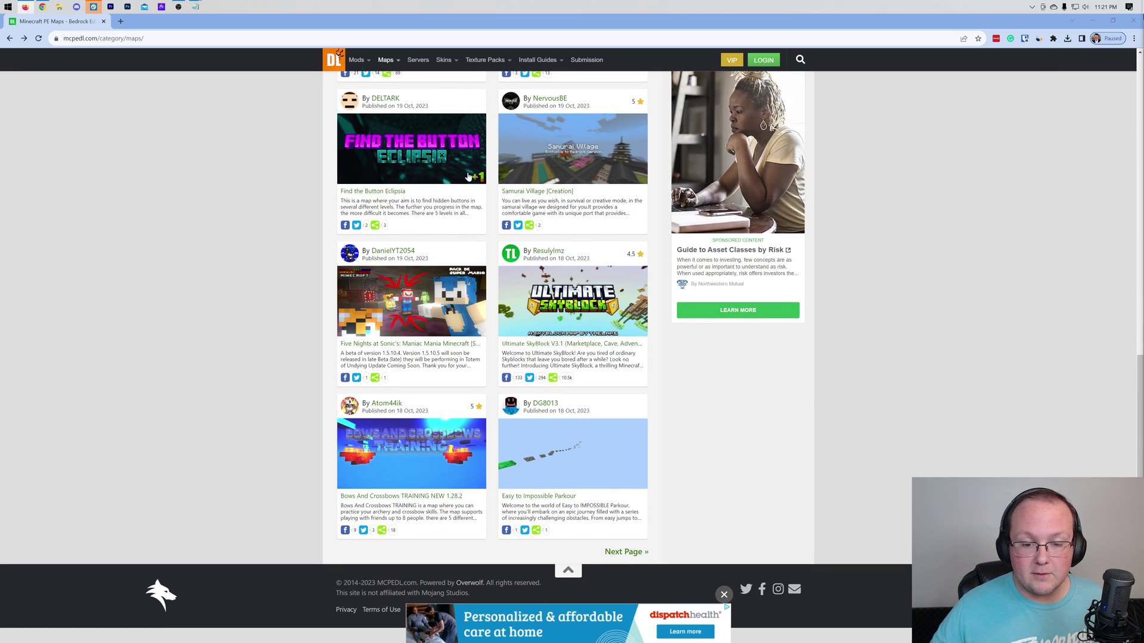
Open the Ultimate SkyBlock V3.1 map page and follow its 'Ultimate SkyBlock V3.1 (Mcworld)' download link.
click(554, 344)
scroll(454, 342, down, 20)
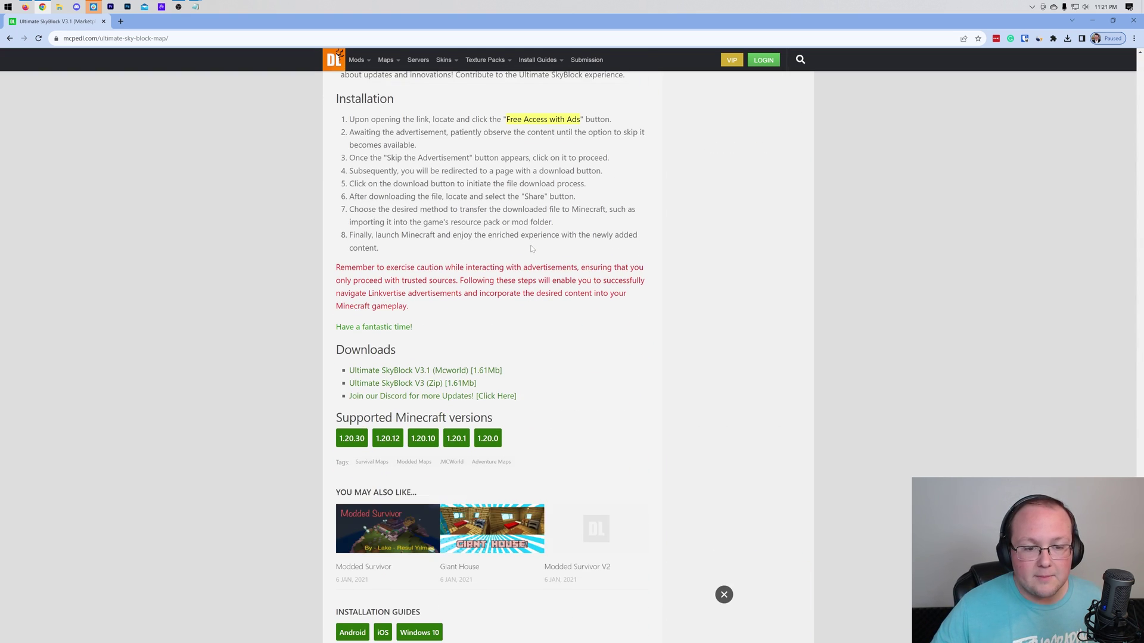
scroll(477, 239, down, 2)
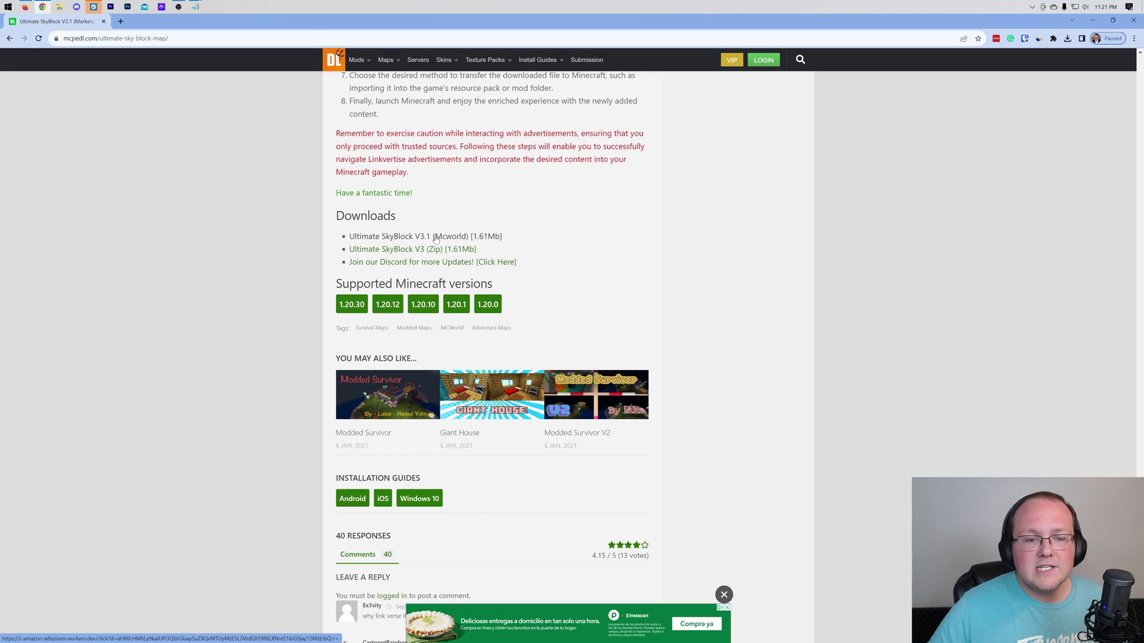
click(435, 238)
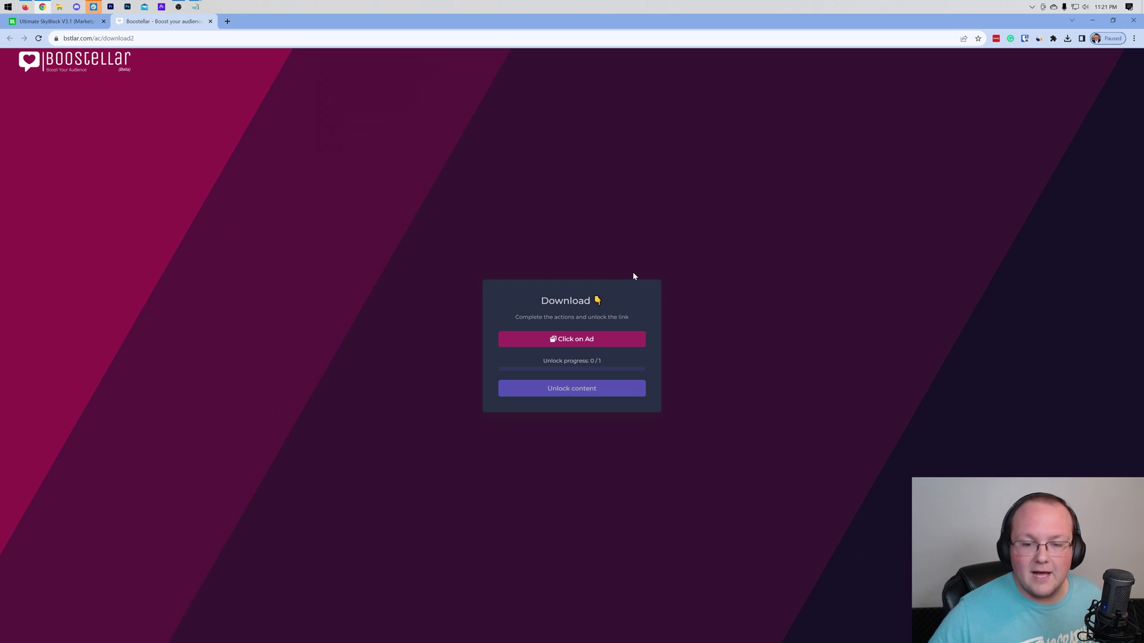
Visit the Boostellar ad page to unlock the download, then return to the unlock tab.
click(564, 338)
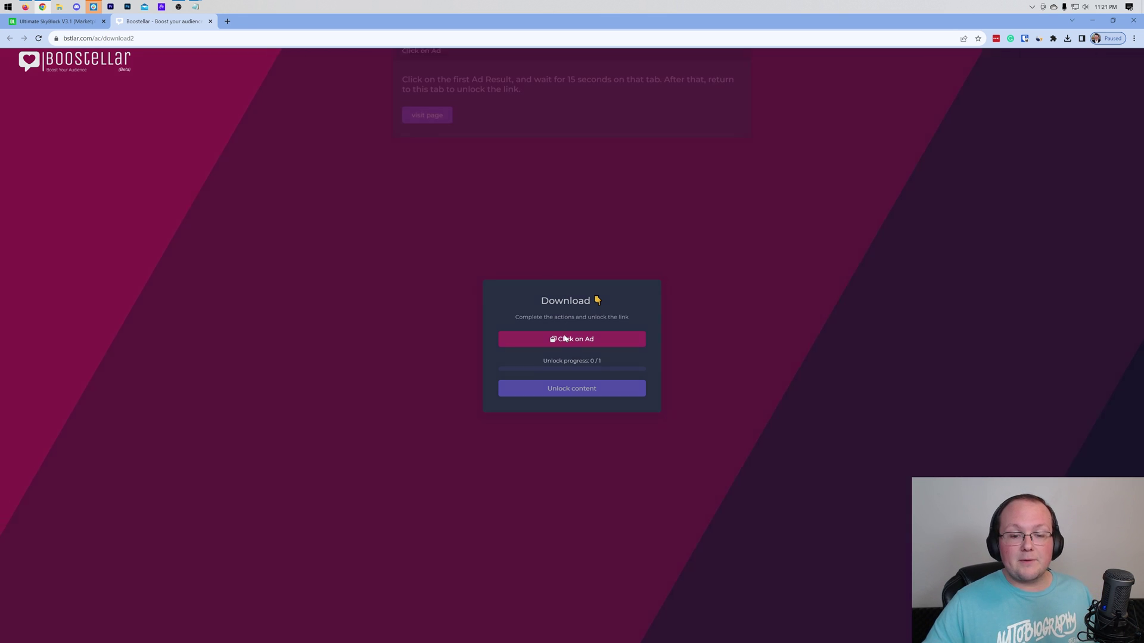
click(437, 137)
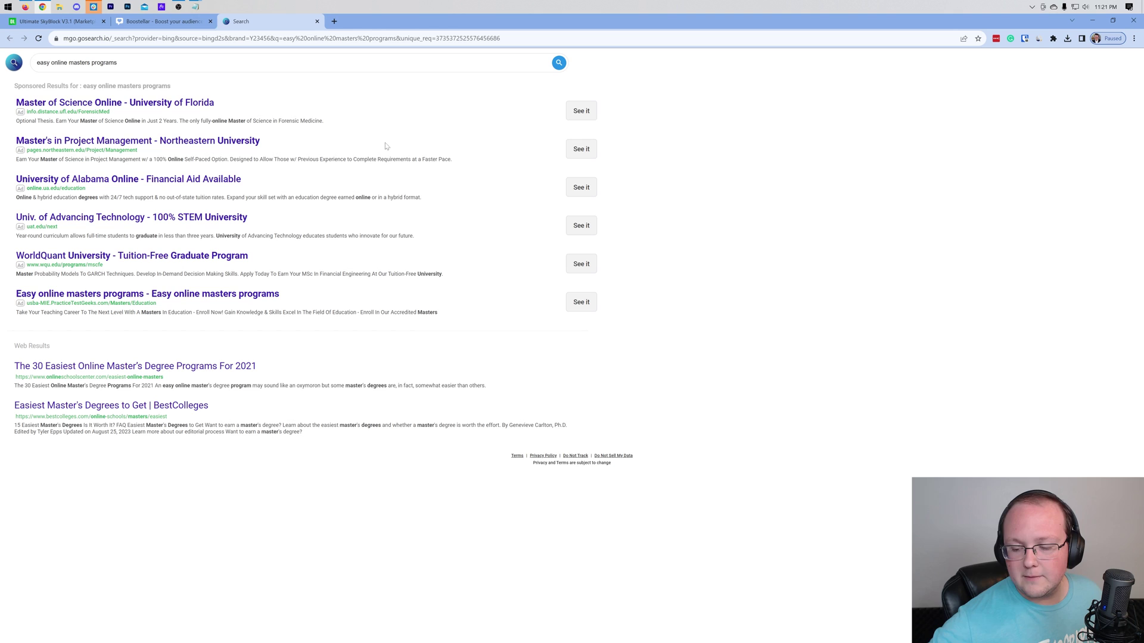
key(ctrl+shift+Tab)
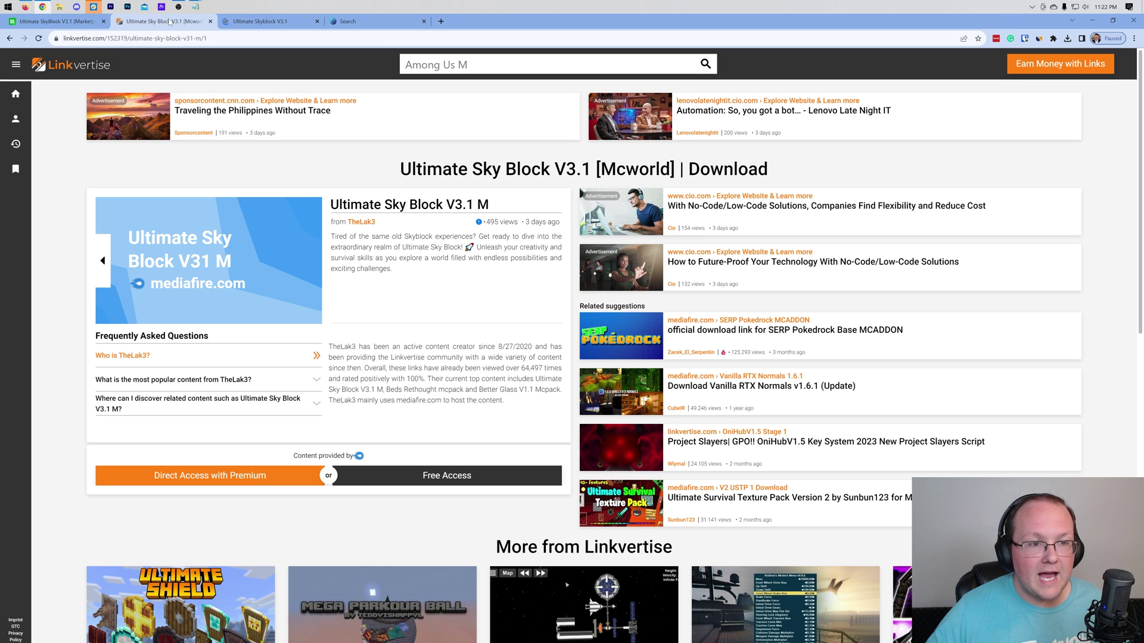
Download Ultimate Skyblock V3.1.mcworld (1.61MB) from MediaFire, dismiss the ad, and open it in Minecraft.
click(283, 22)
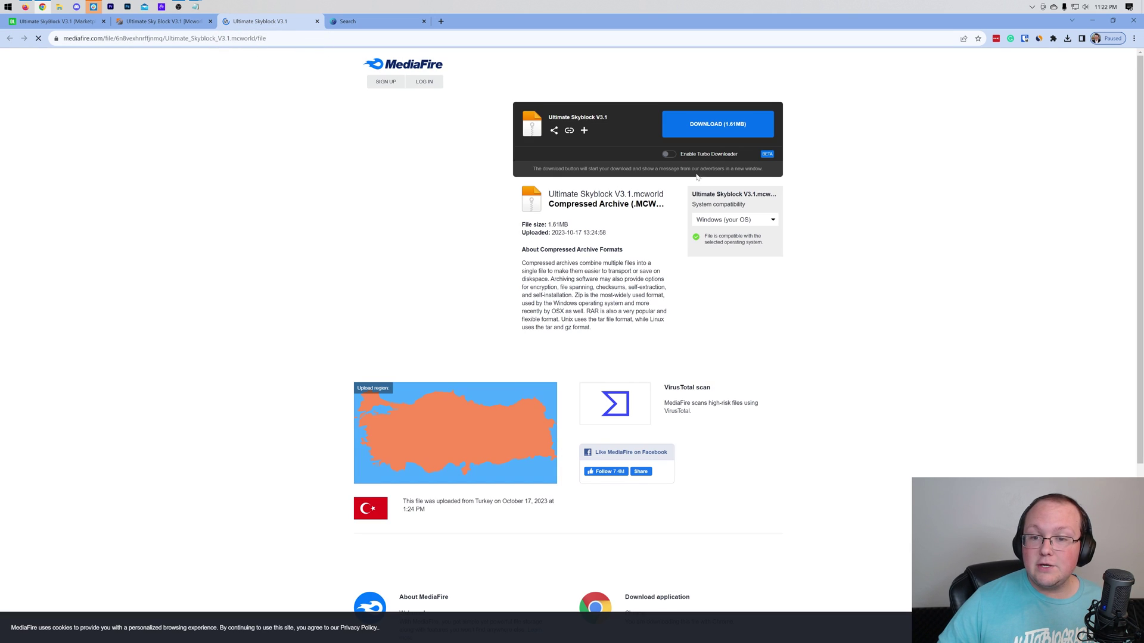
click(161, 21)
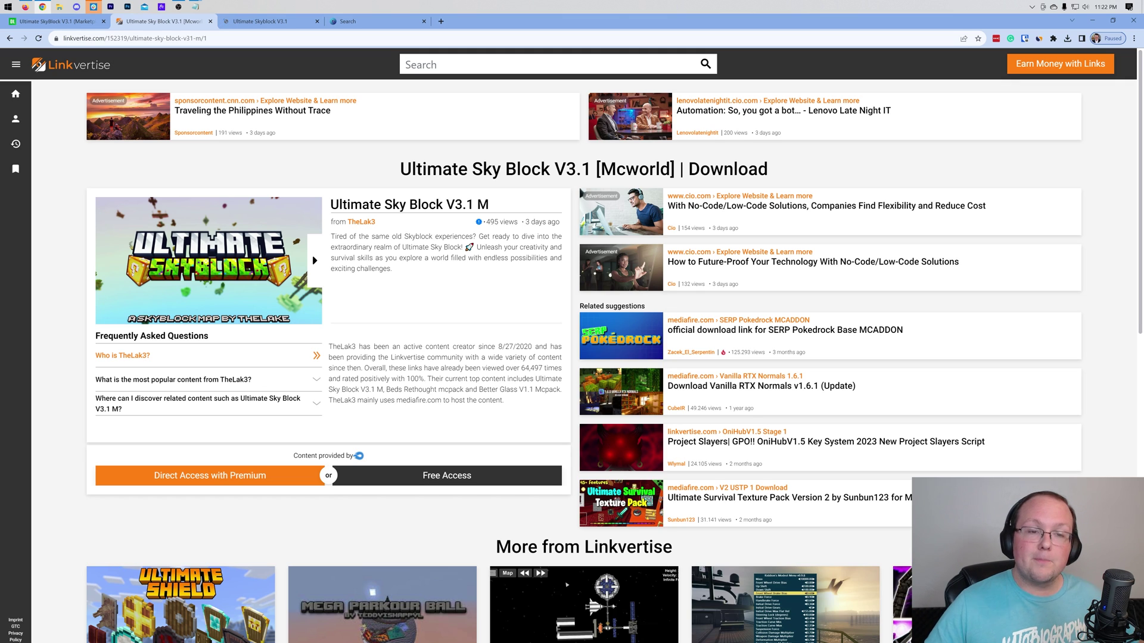
key(ctrl+Tab)
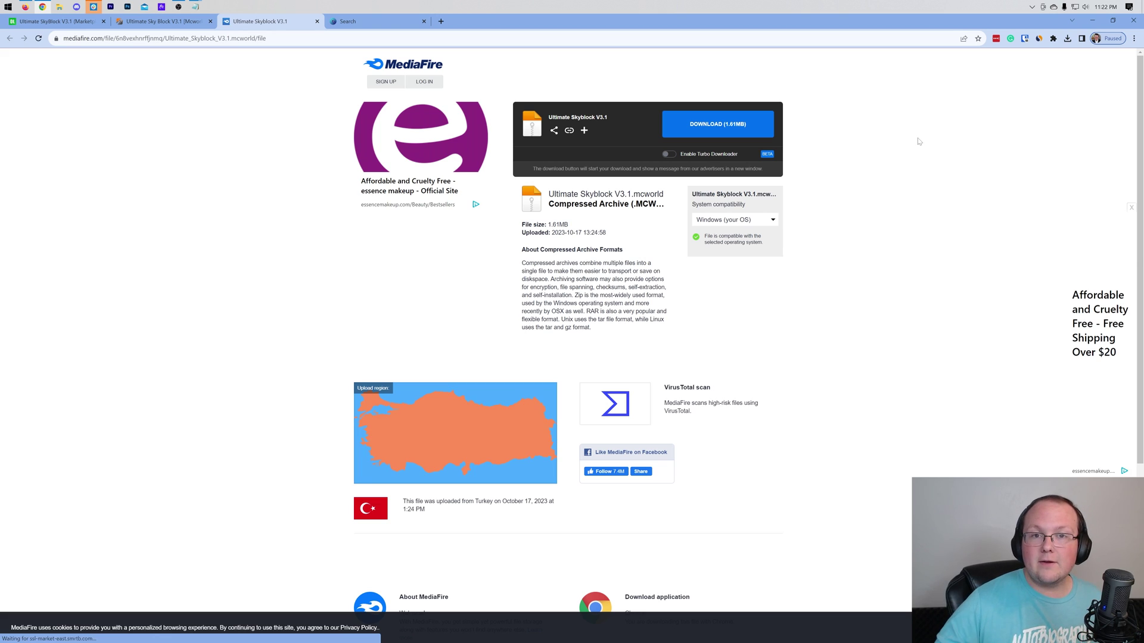
drag(609, 118, 549, 117)
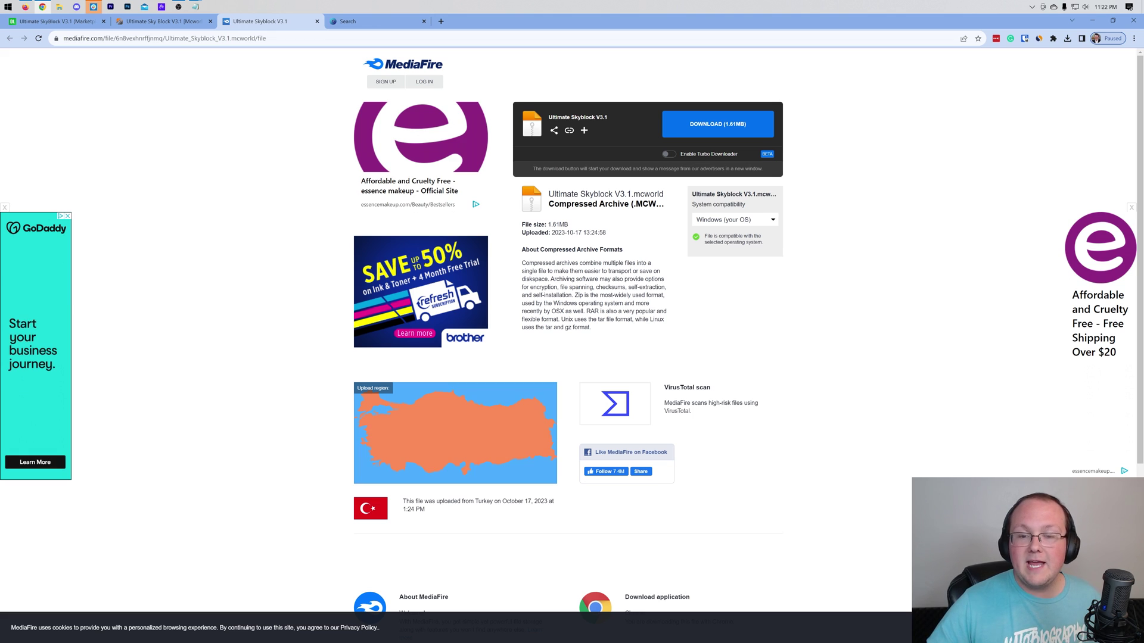
click(701, 118)
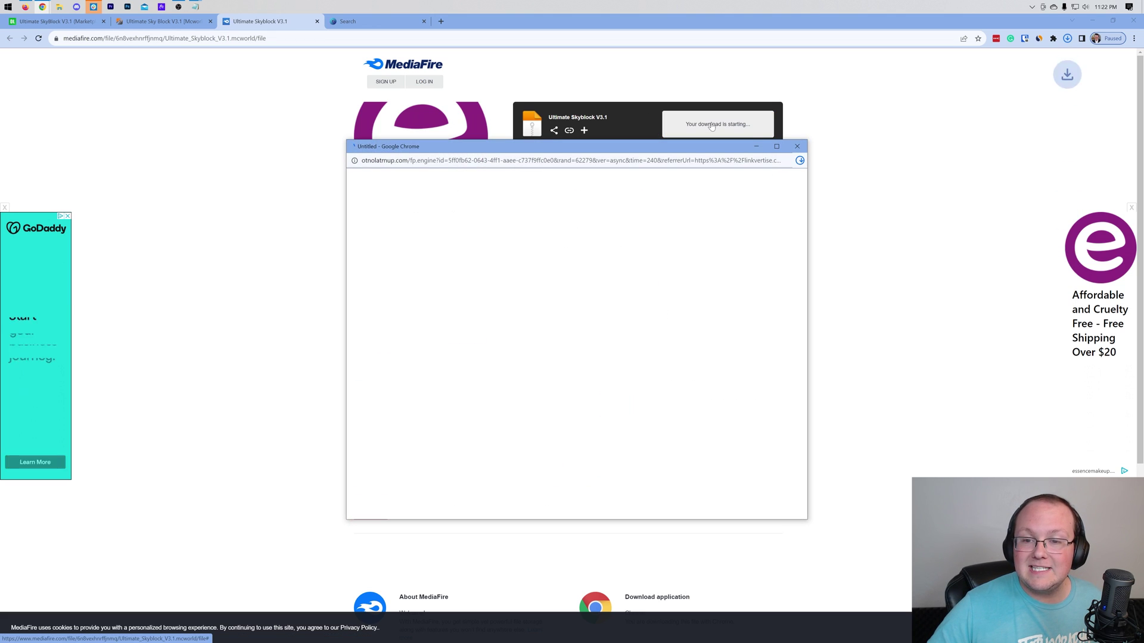
click(795, 147)
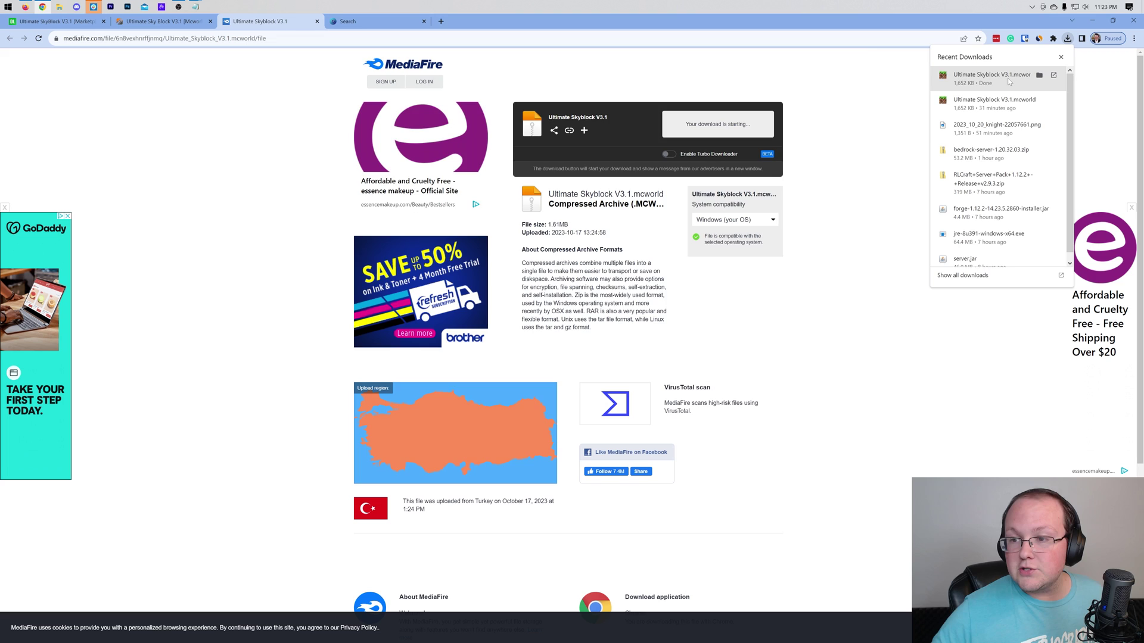
click(1009, 82)
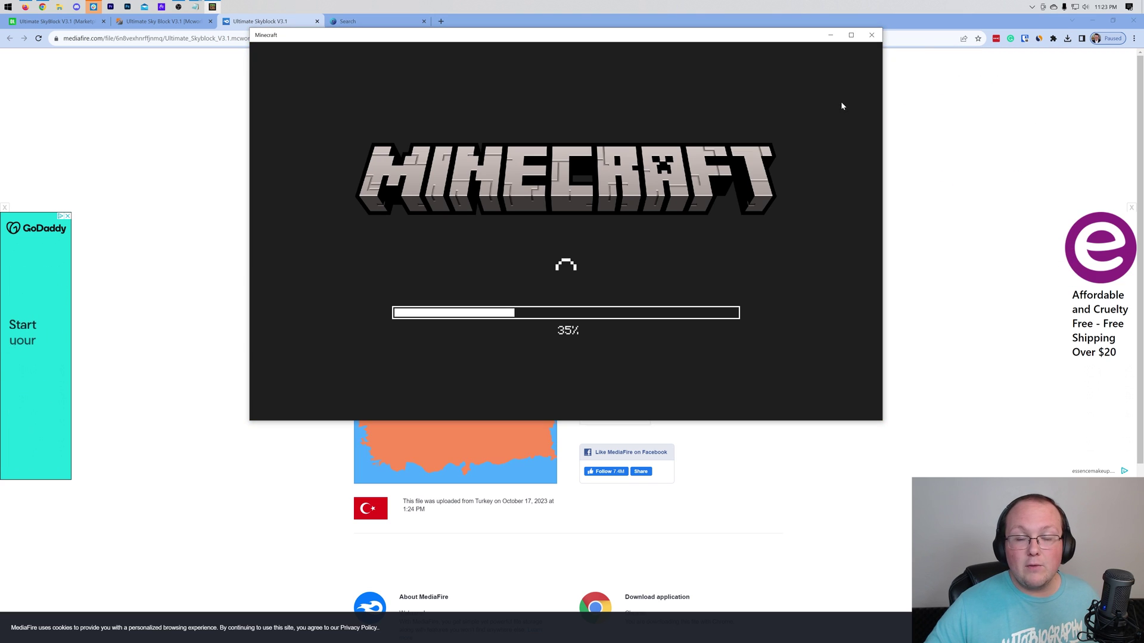
Load the Ultimate SkyBlock V3 world from the worlds list, accepting the experimental prompt.
click(1094, 22)
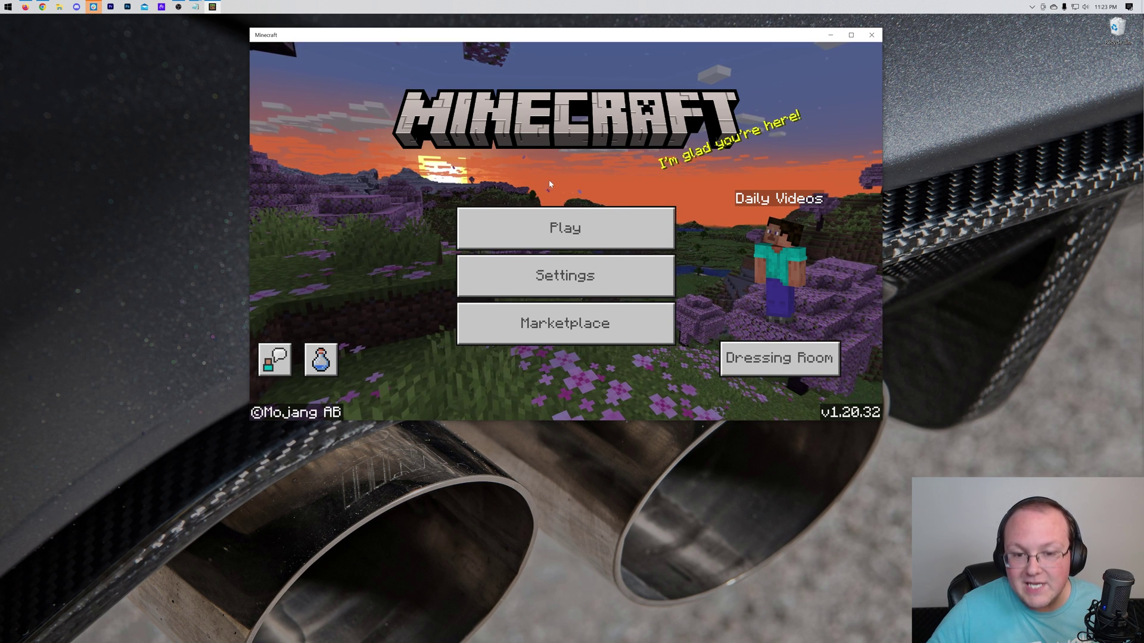
click(554, 231)
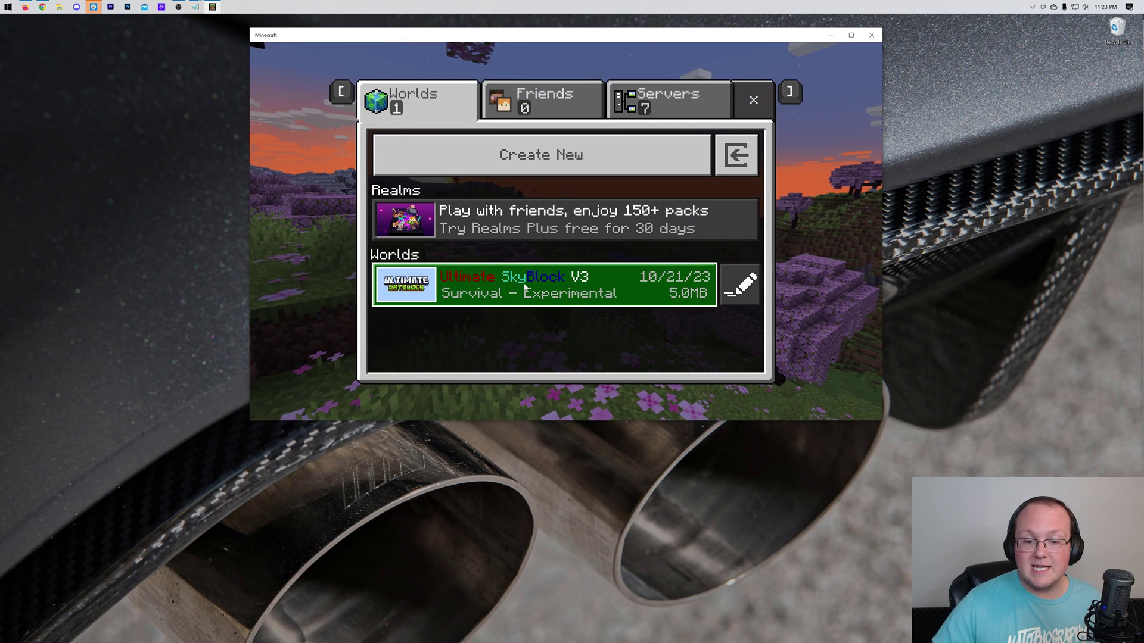
click(526, 288)
click(527, 288)
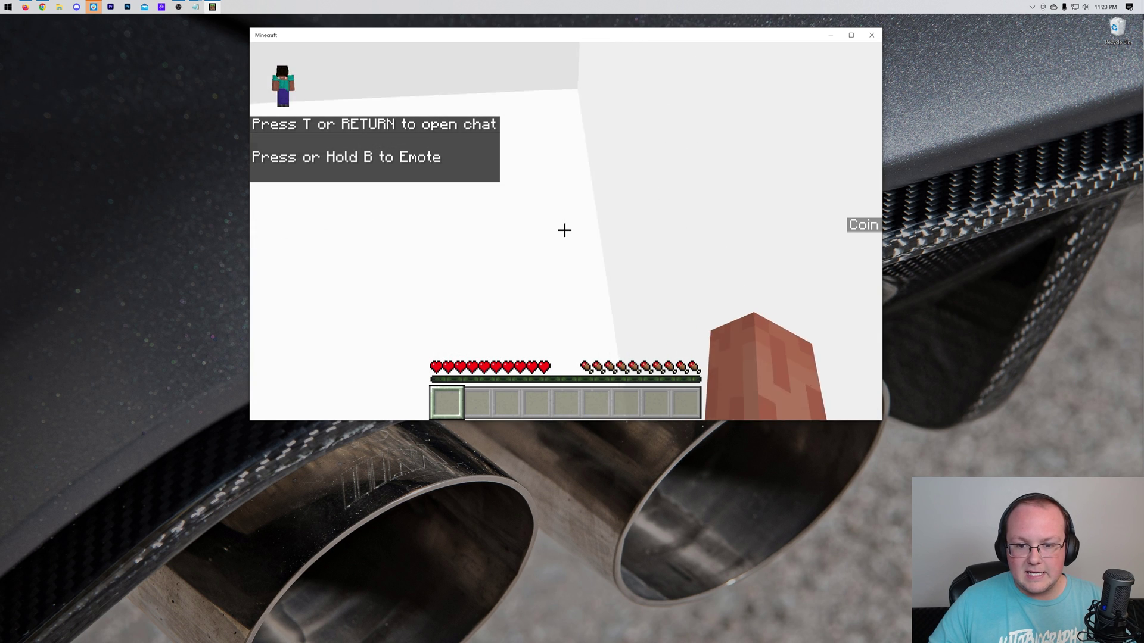
Walk back and forth near the This way sign, then pause and close Minecraft.
key(w)
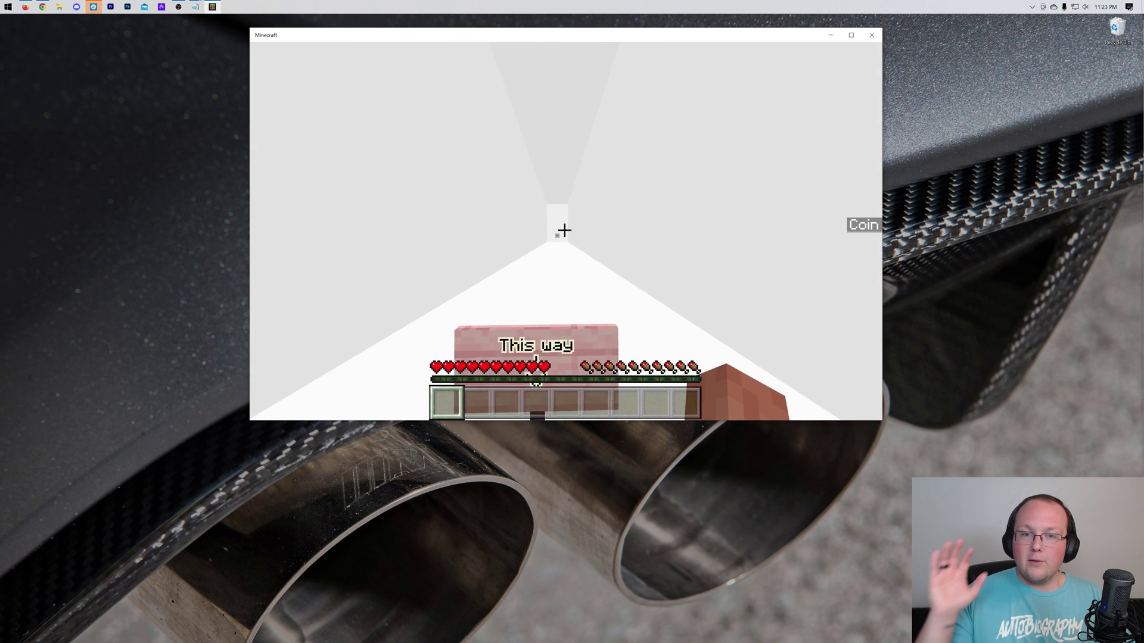
key(s)
key(s)
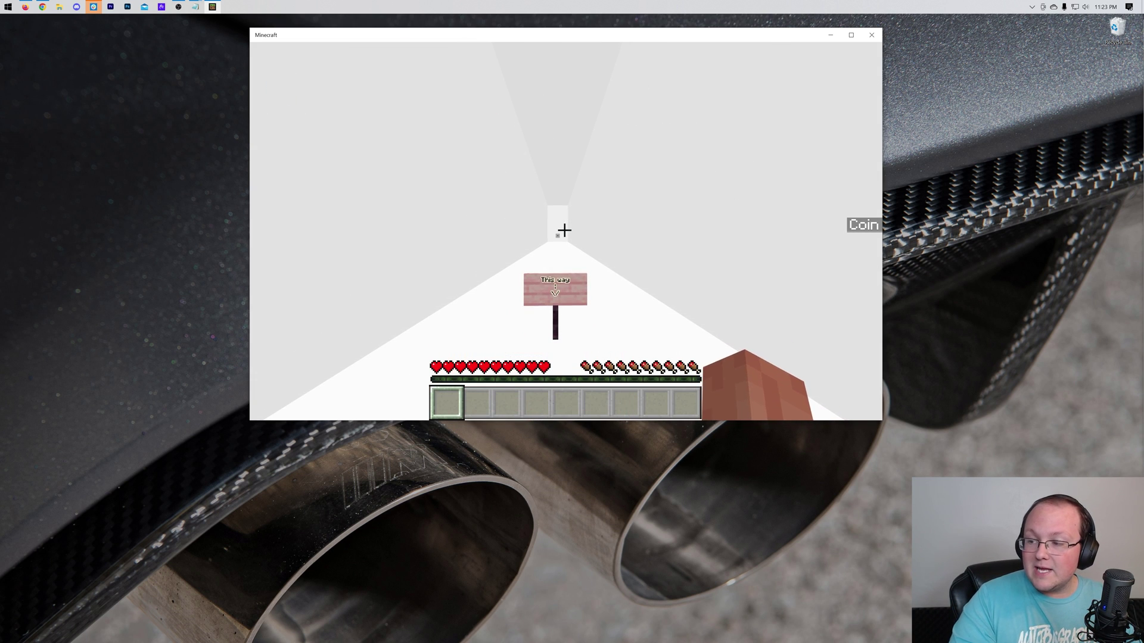
key(w)
key(s)
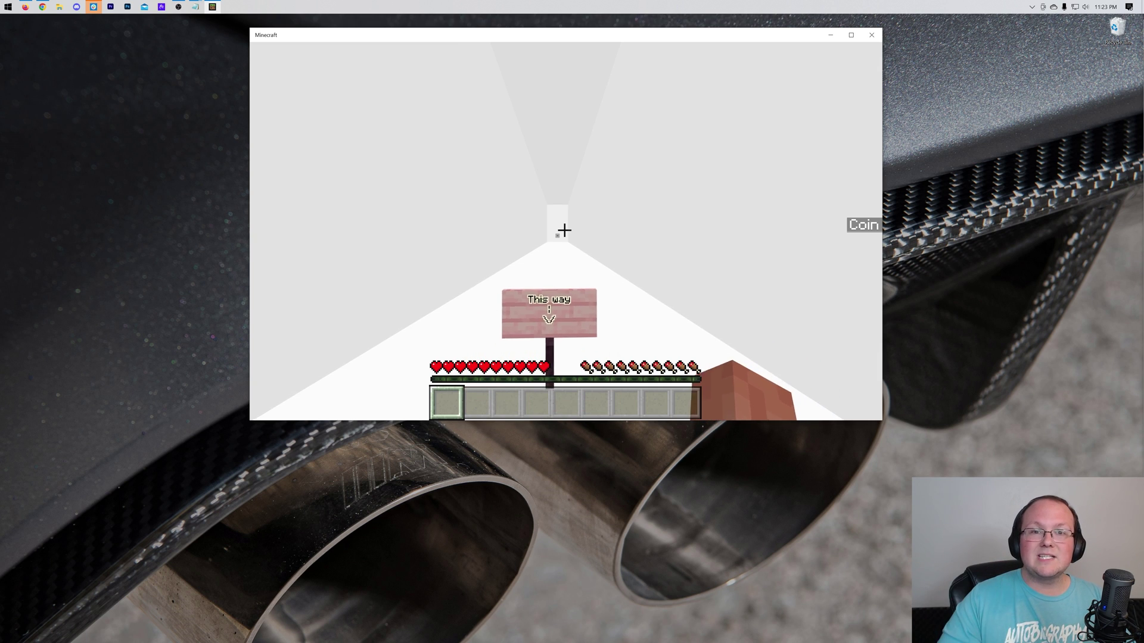
key(s)
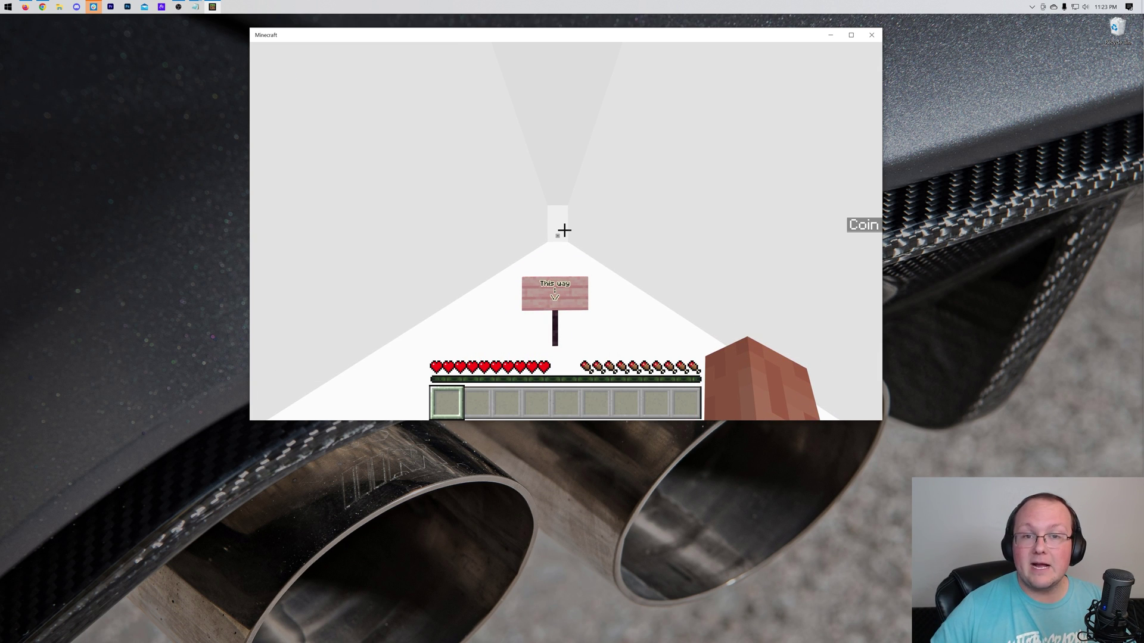
key(w)
key(s)
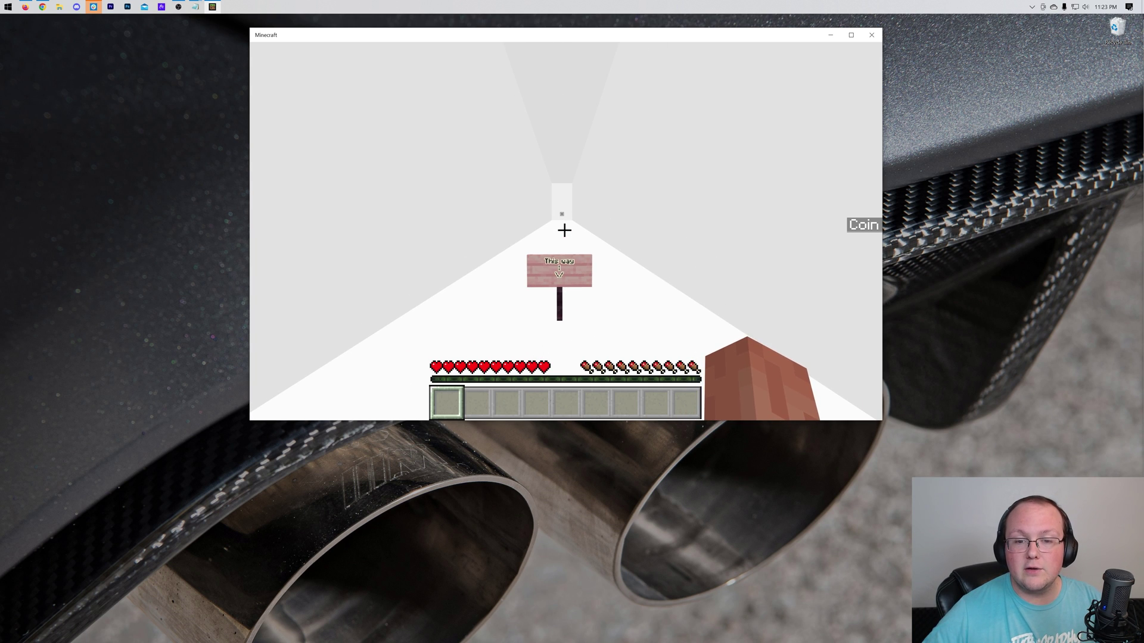
key(Escape)
click(879, 35)
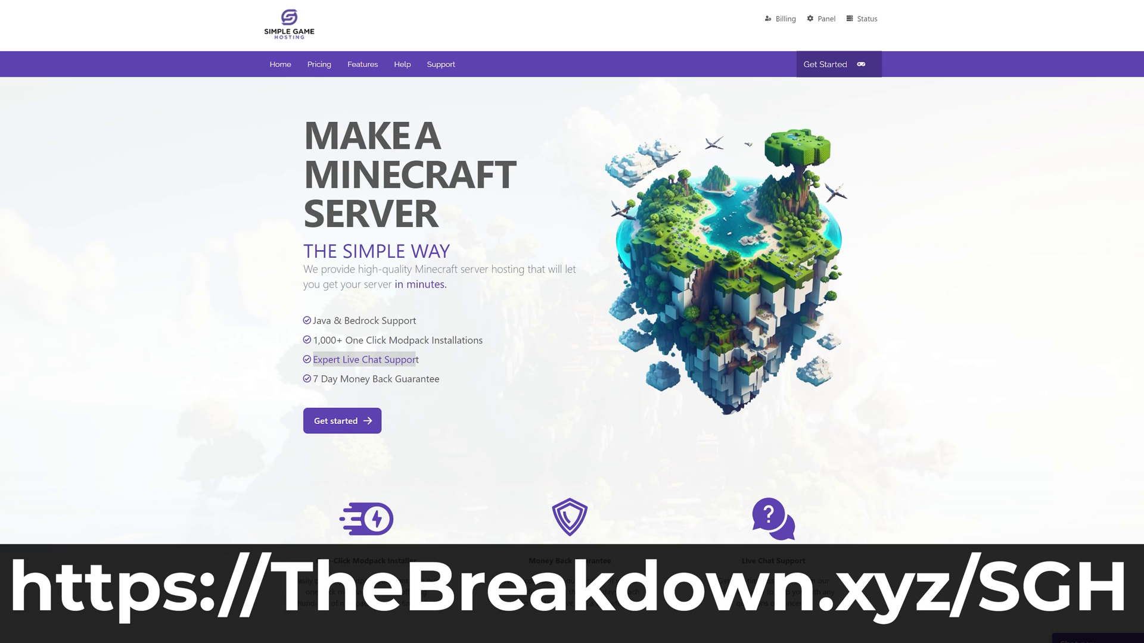
Install DawnCraft version 1.27_hf from the modpacks list and answer the Install Modpack dialog.
scroll(572, 283, down, 4)
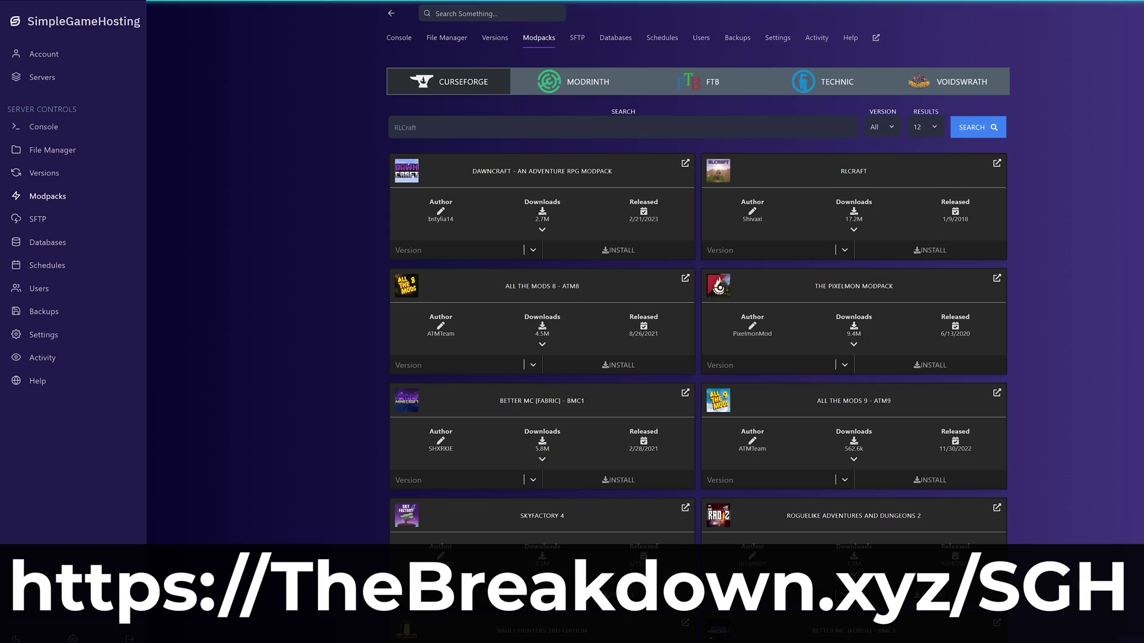
click(447, 251)
click(458, 387)
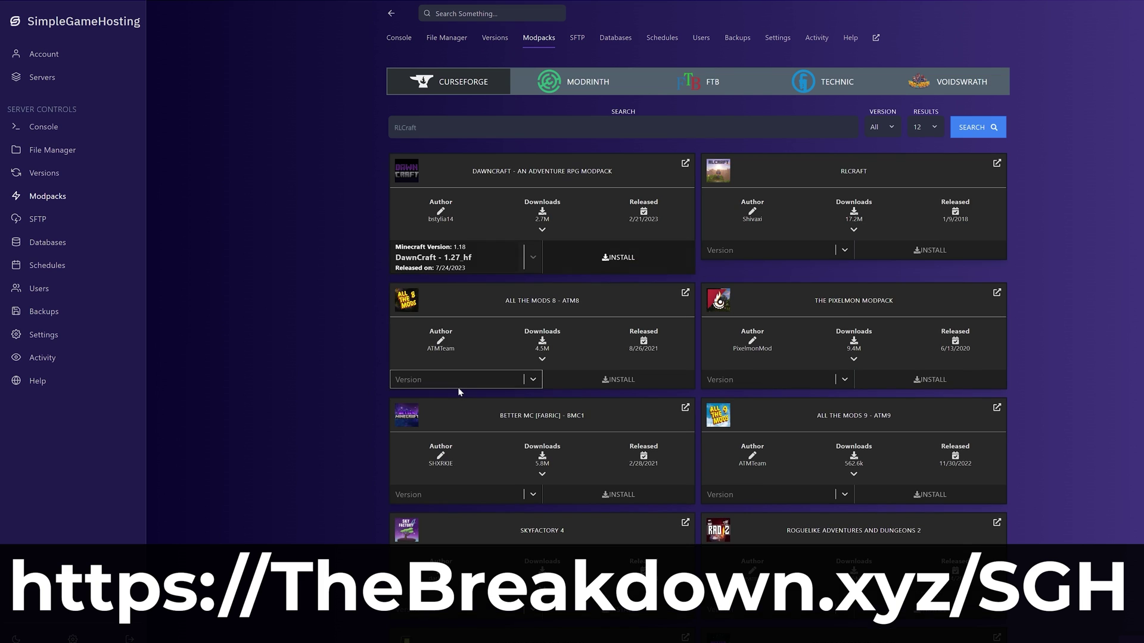
click(595, 261)
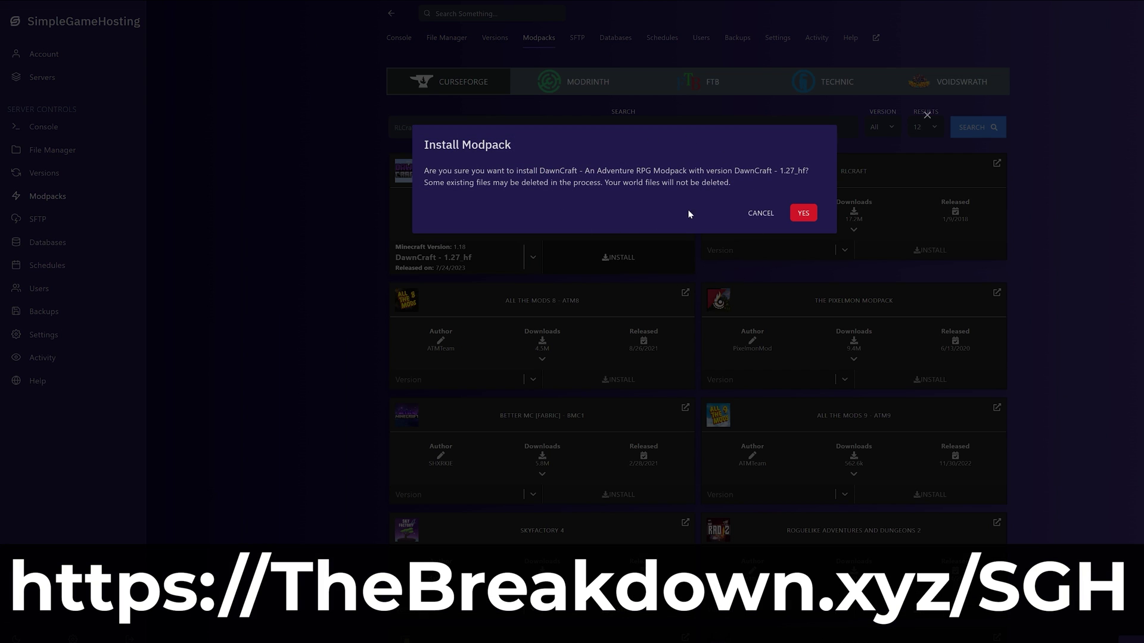
click(761, 213)
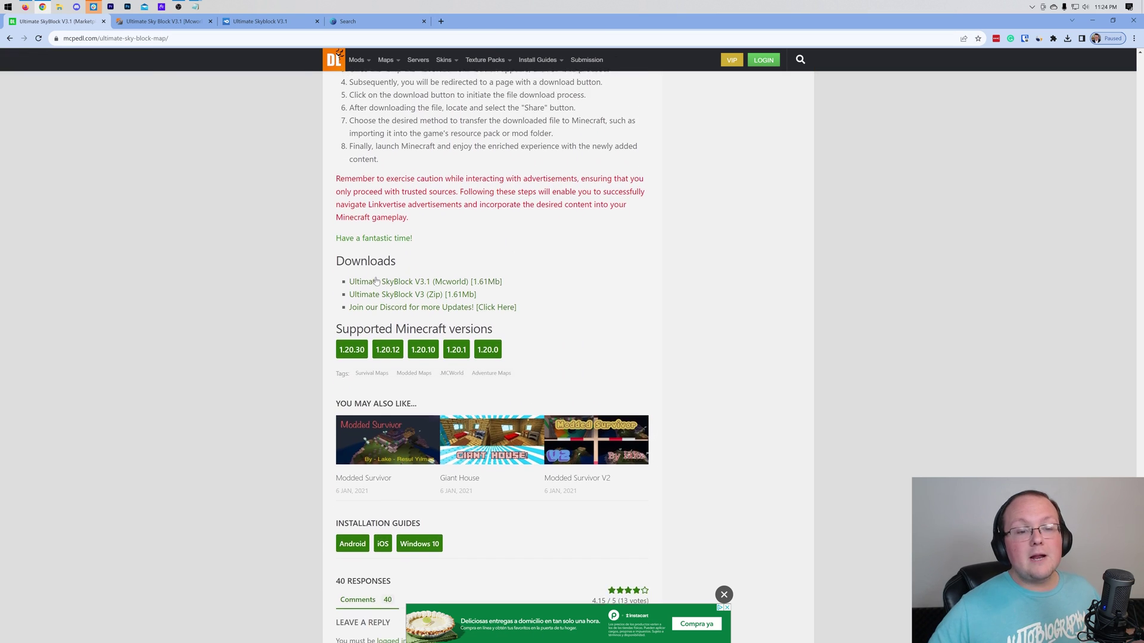
Return to the Bedrock maps list and open the DtA OneBlock map page.
scroll(376, 282, down, 1)
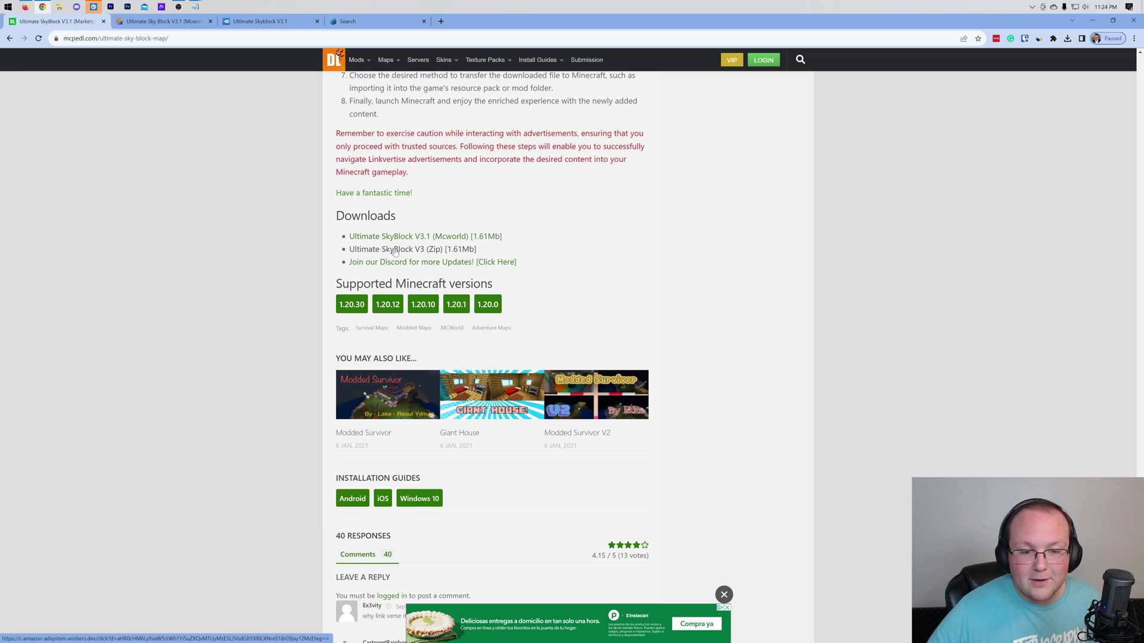
key(alt+Left)
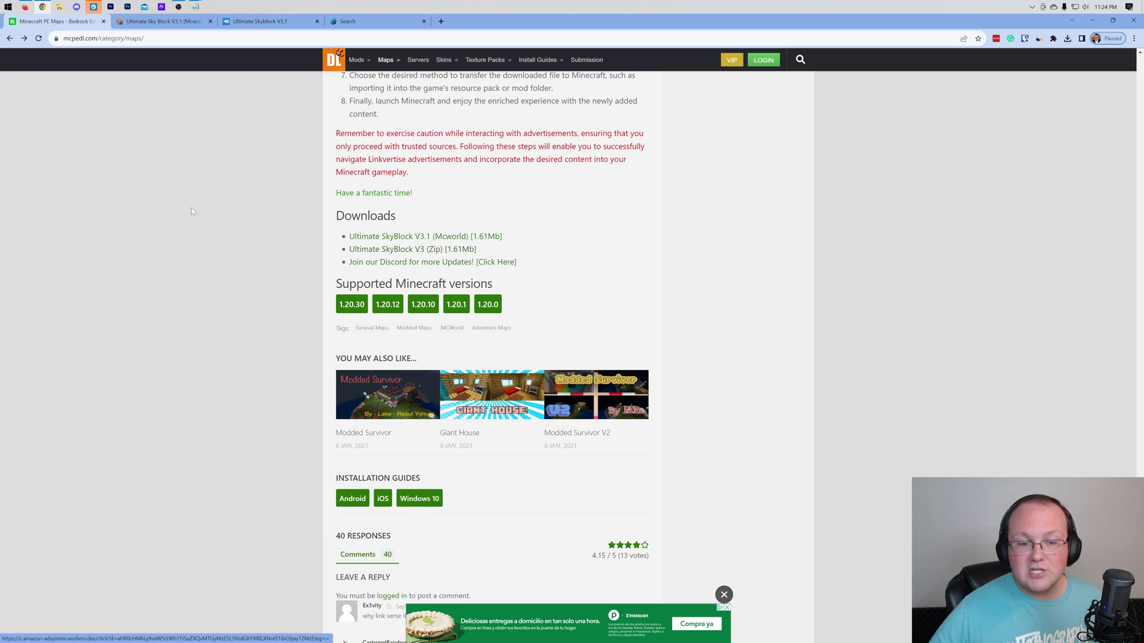
scroll(489, 314, up, 5)
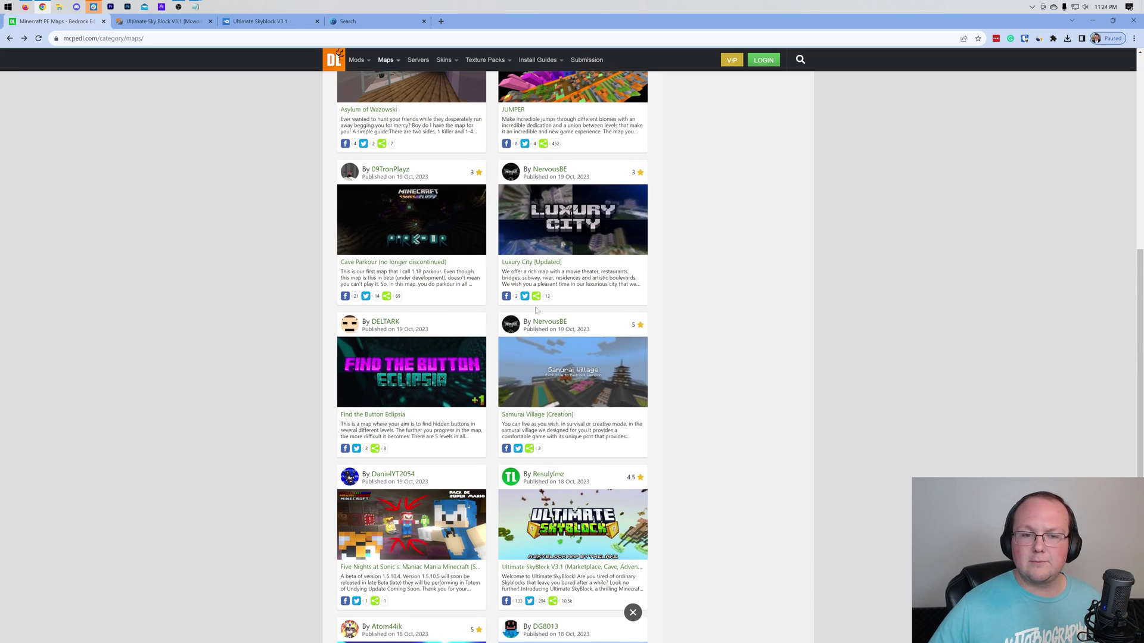
scroll(441, 301, down, 3)
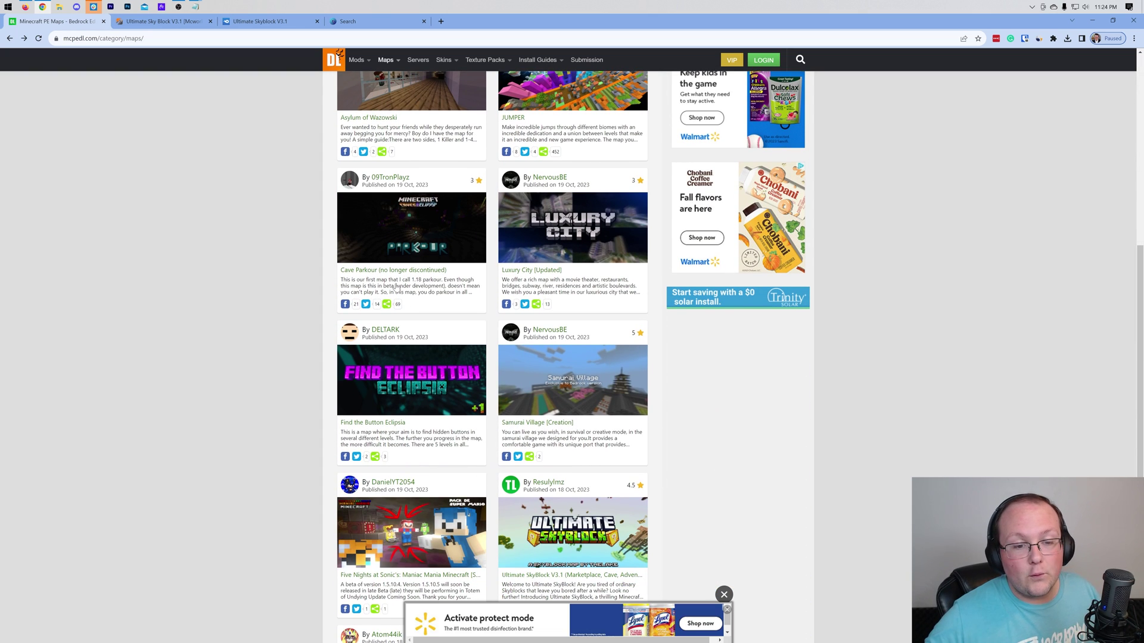
click(398, 251)
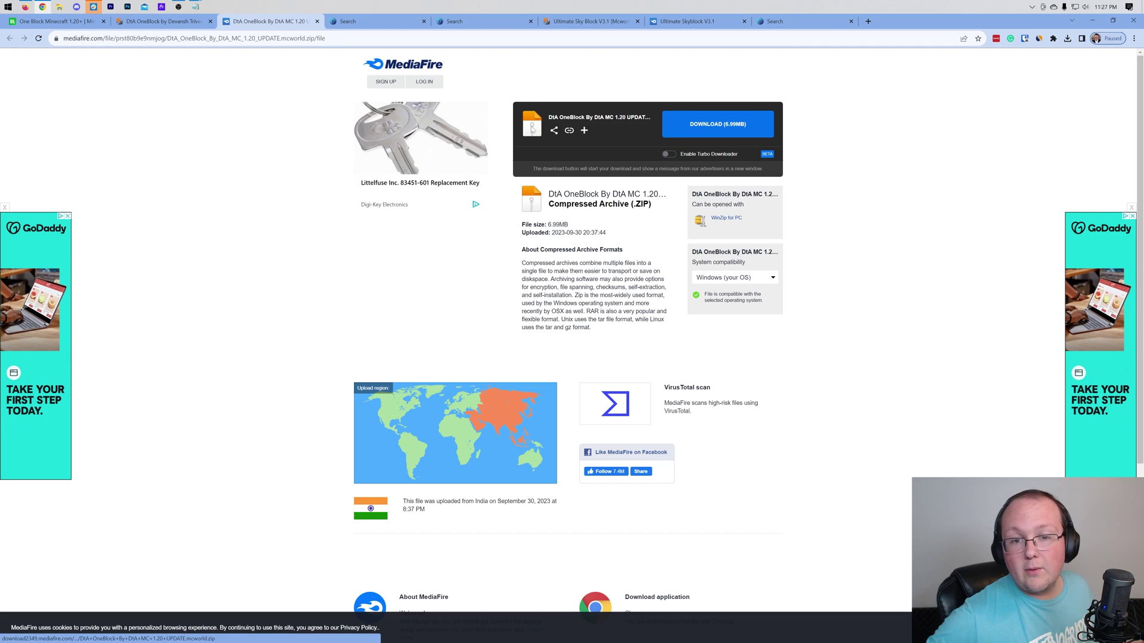
Download DIA OneBlock By DIA MC 1.20 UPDATE.mcworld.zip (7.0 MB), verify it finished, and minimize Chrome.
click(726, 125)
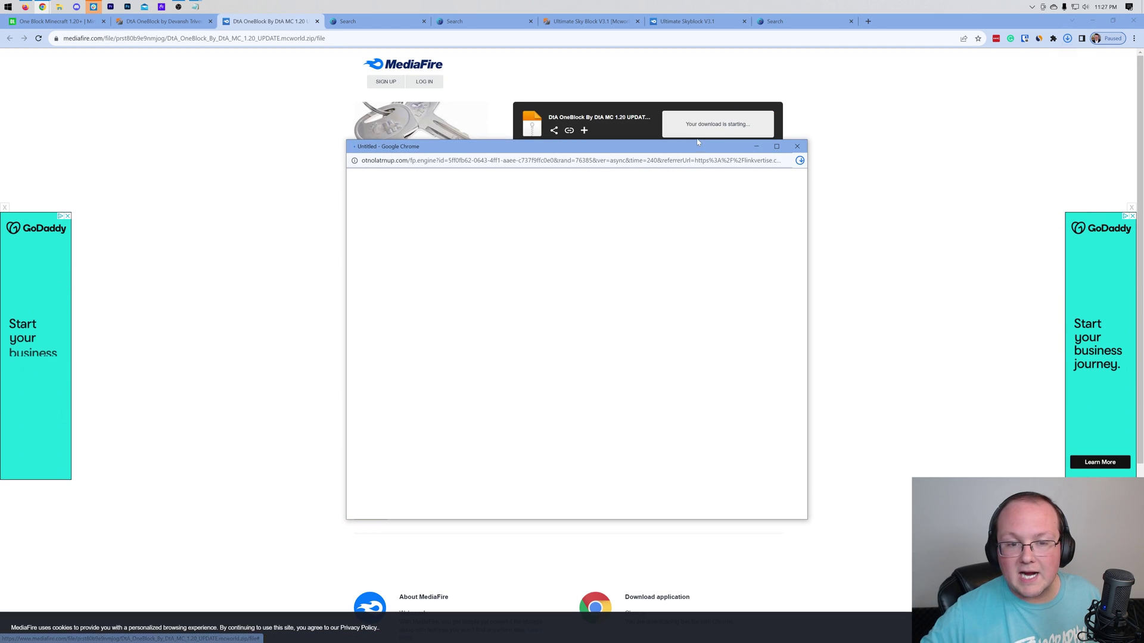
click(797, 147)
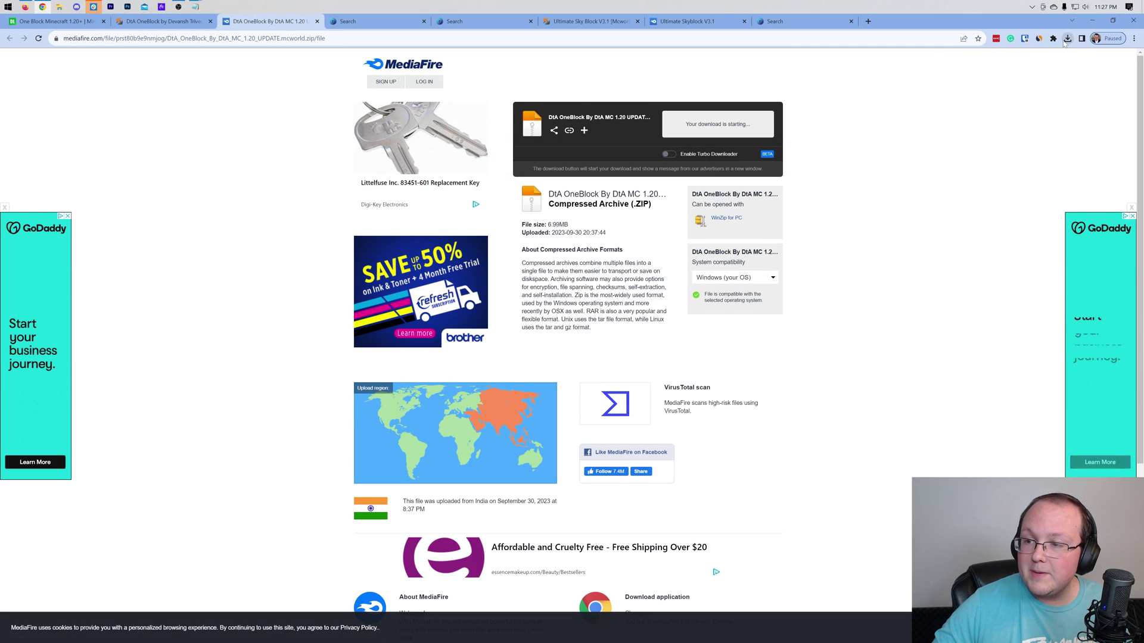
click(1067, 38)
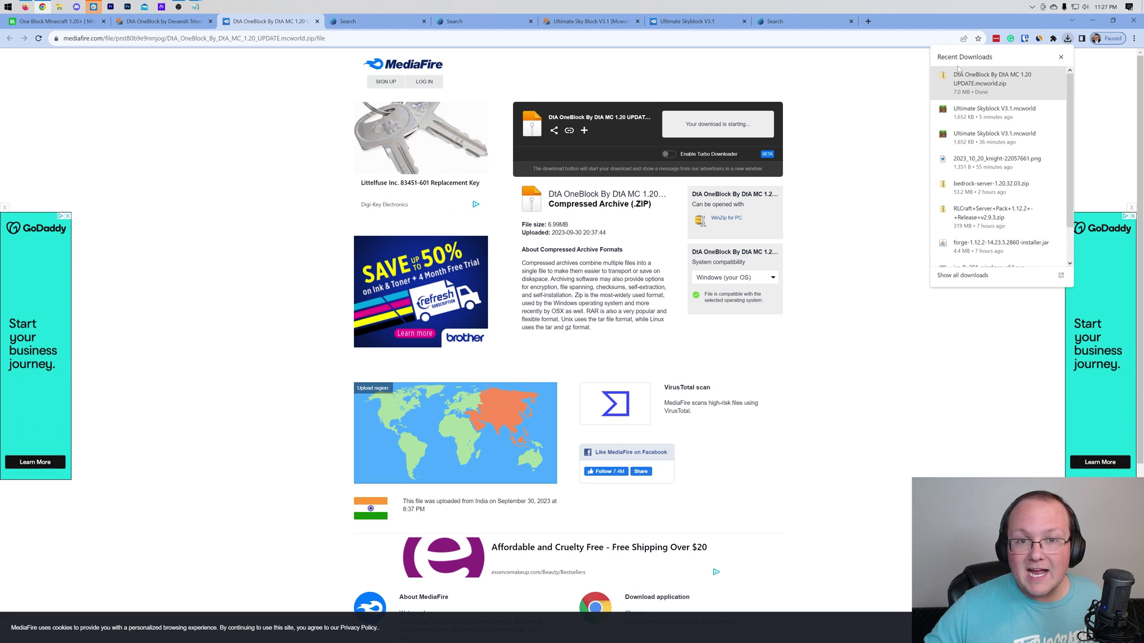
click(1094, 24)
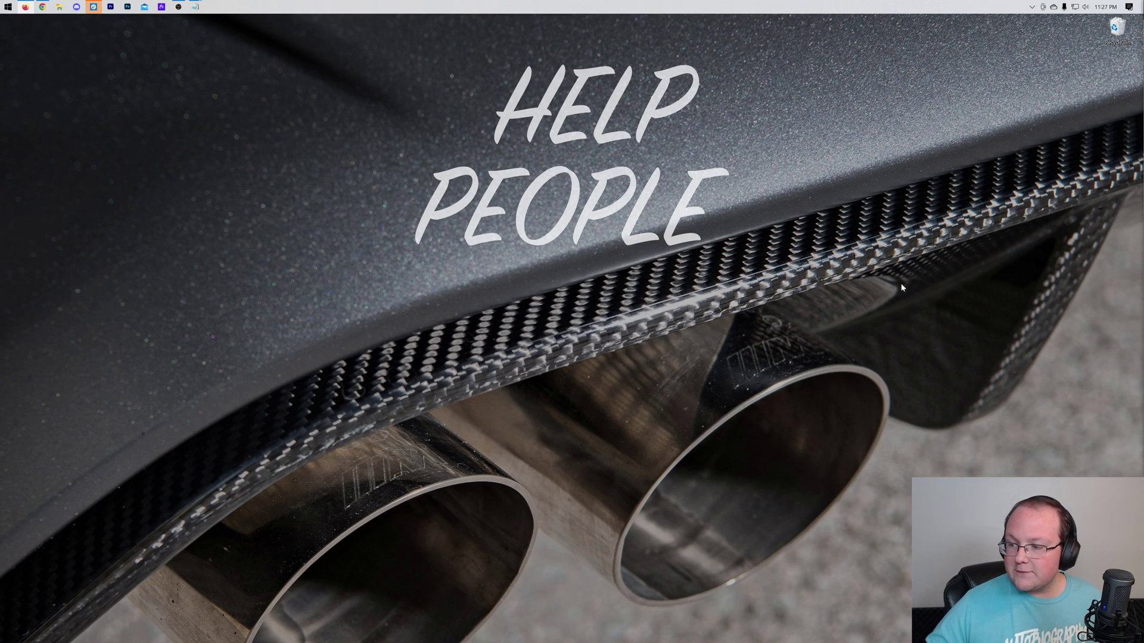
Drag the DtA OneBlock zip from Downloads onto the desktop and extract it with Extract All.
click(60, 6)
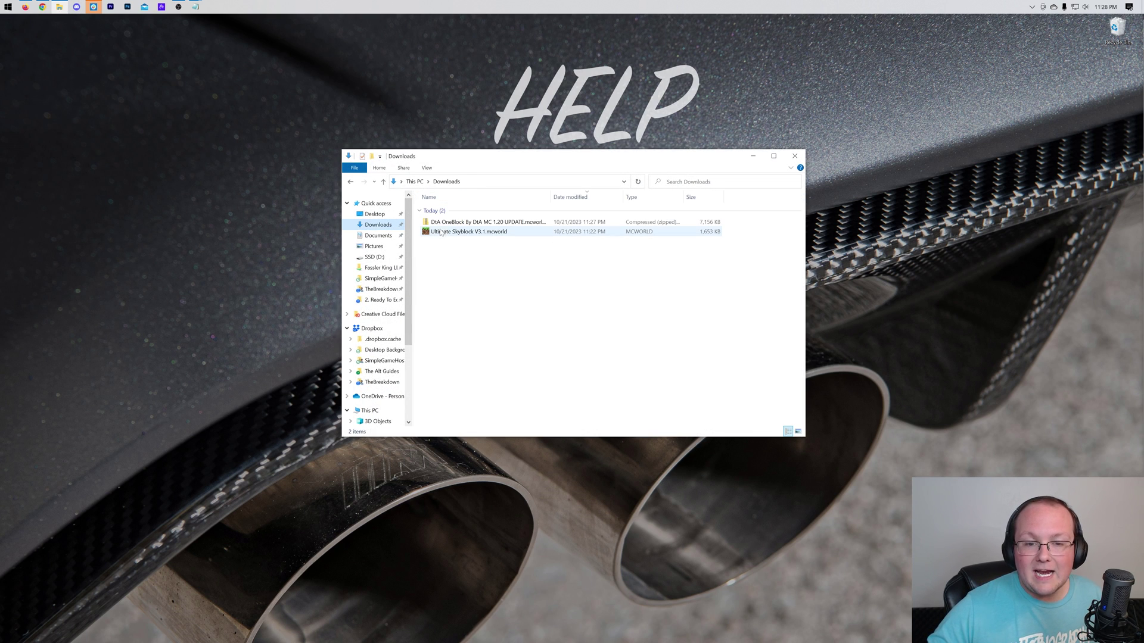
drag(447, 222, 350, 73)
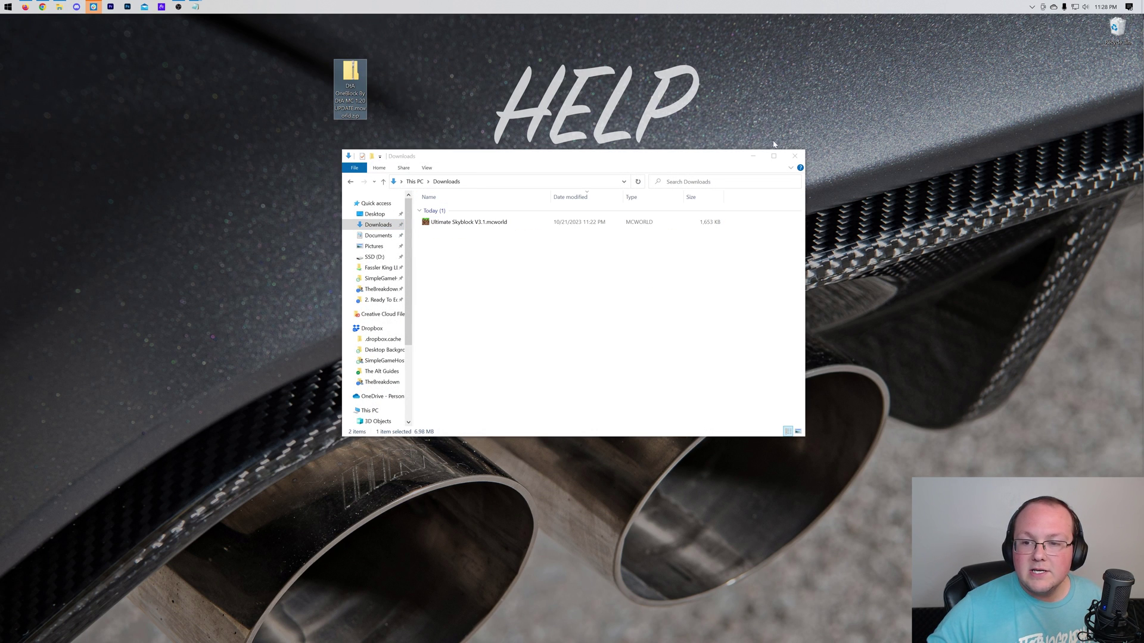
click(793, 156)
right_click(352, 76)
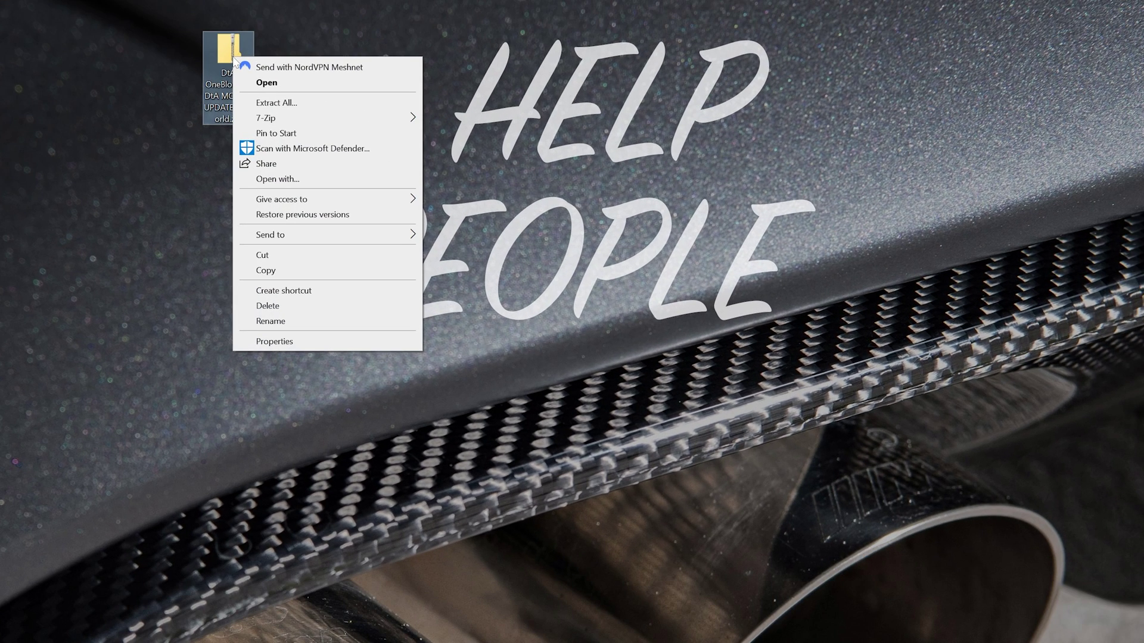
click(275, 103)
click(684, 600)
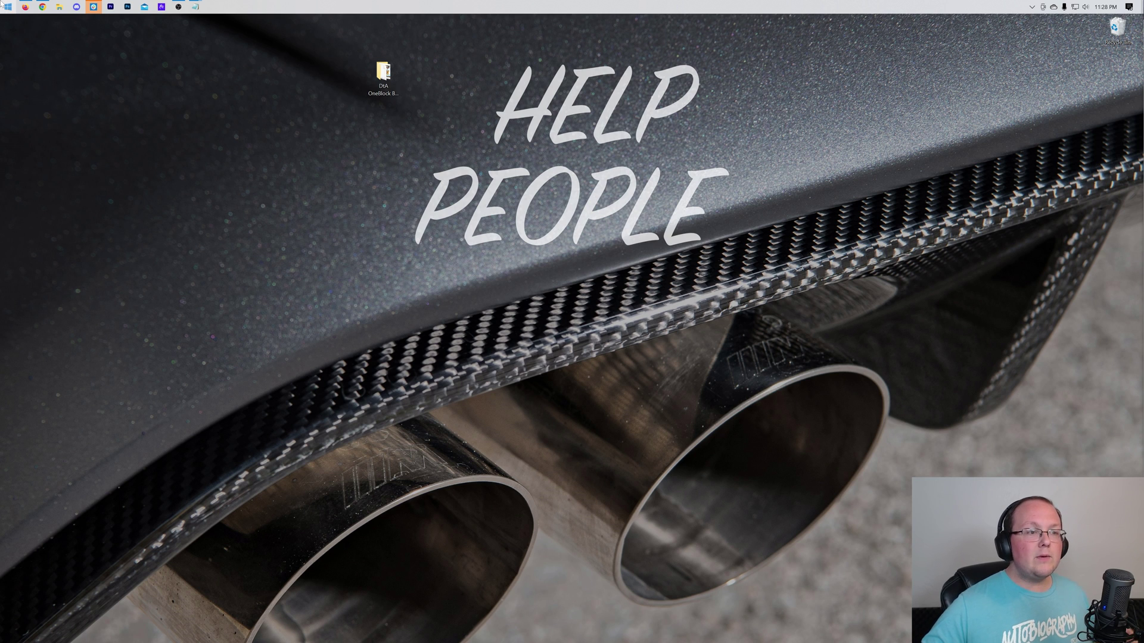
Launch Run from the Start menu and open %localappdata% in File Explorer.
click(6, 7)
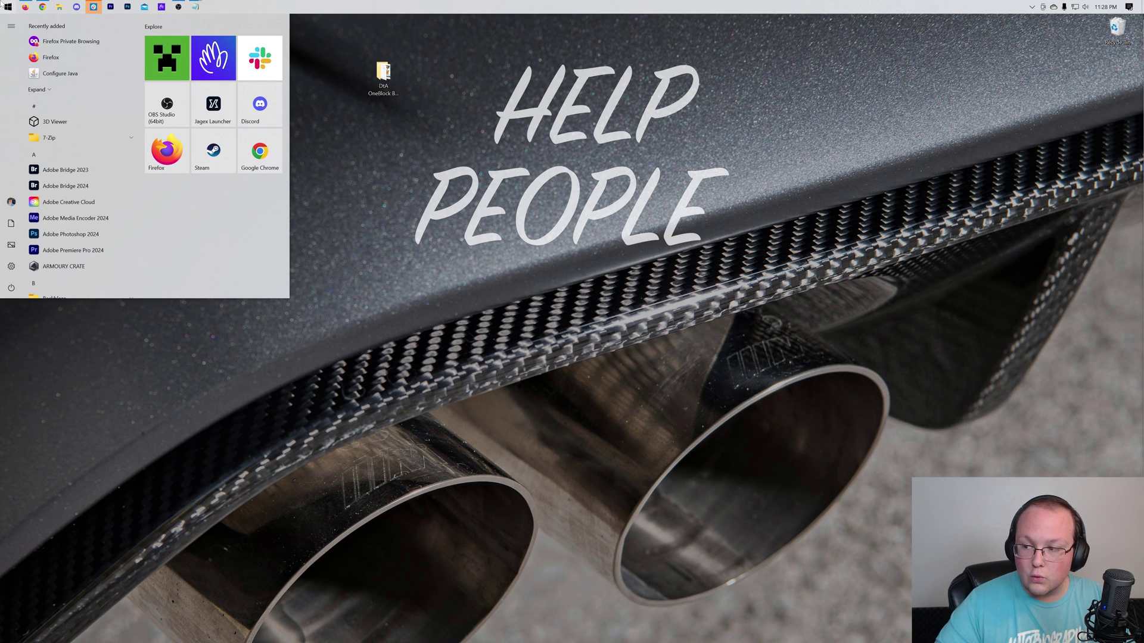
text(run)
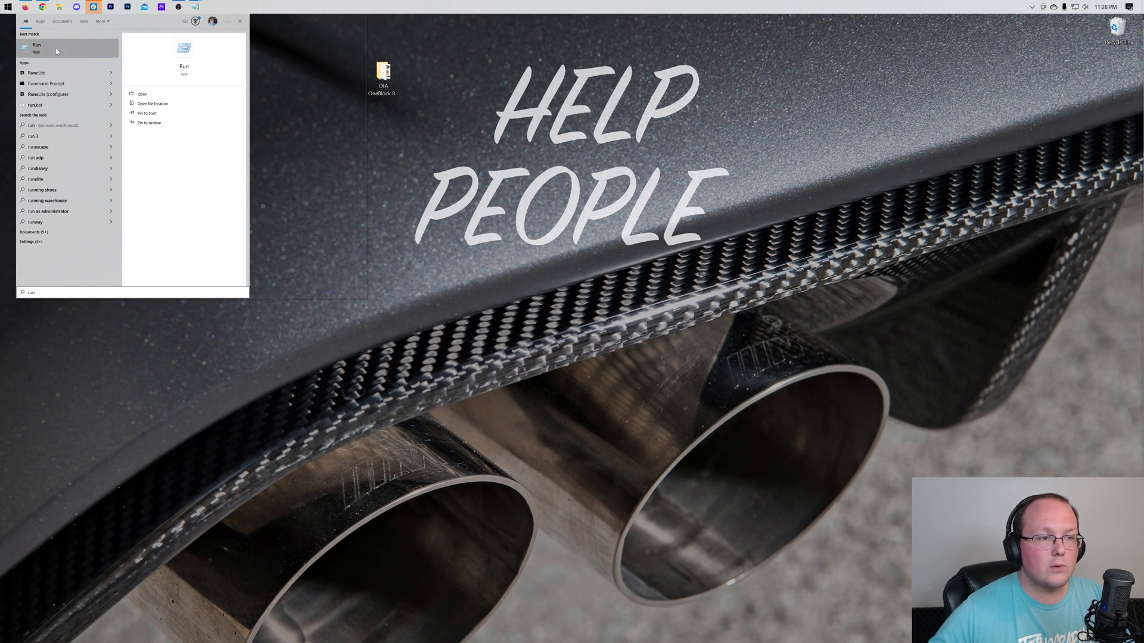
key(Return)
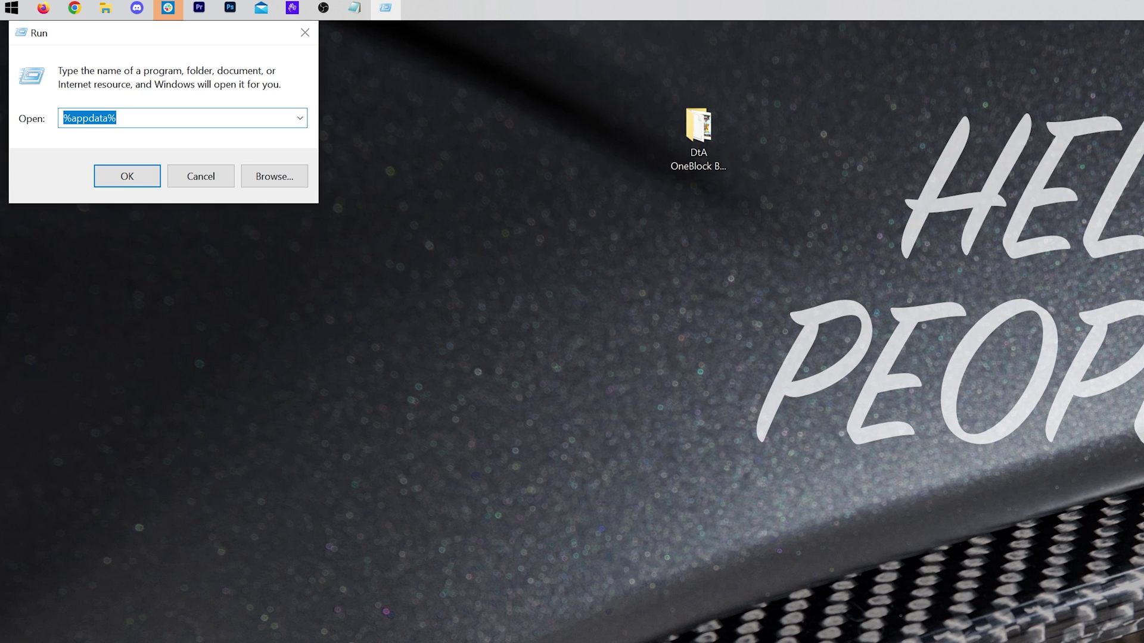
text(%local)
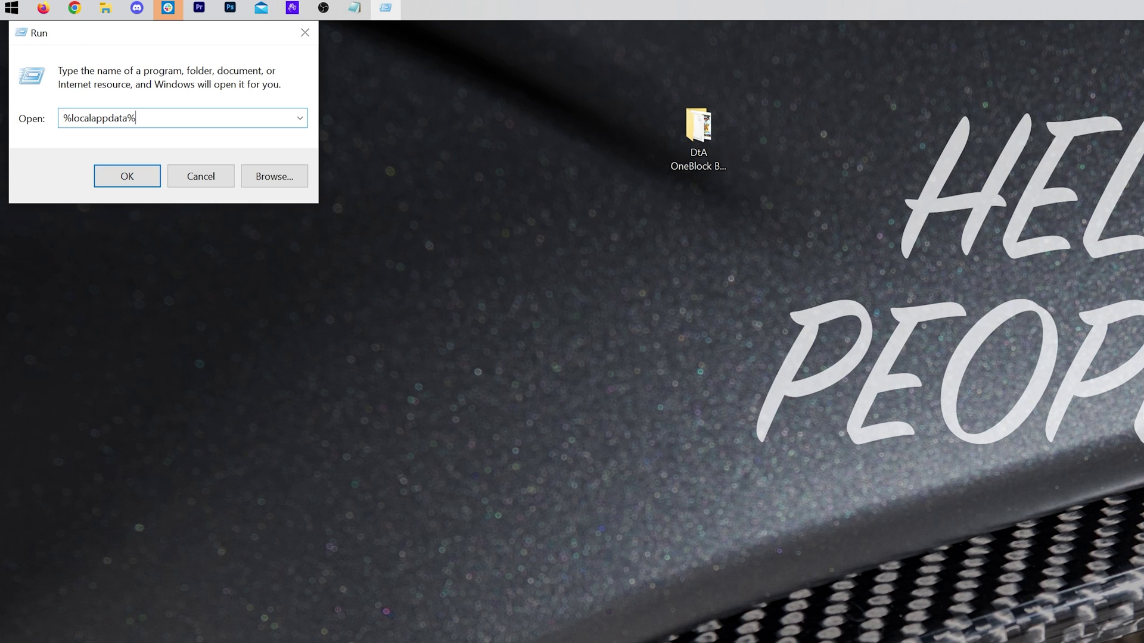
key(Return)
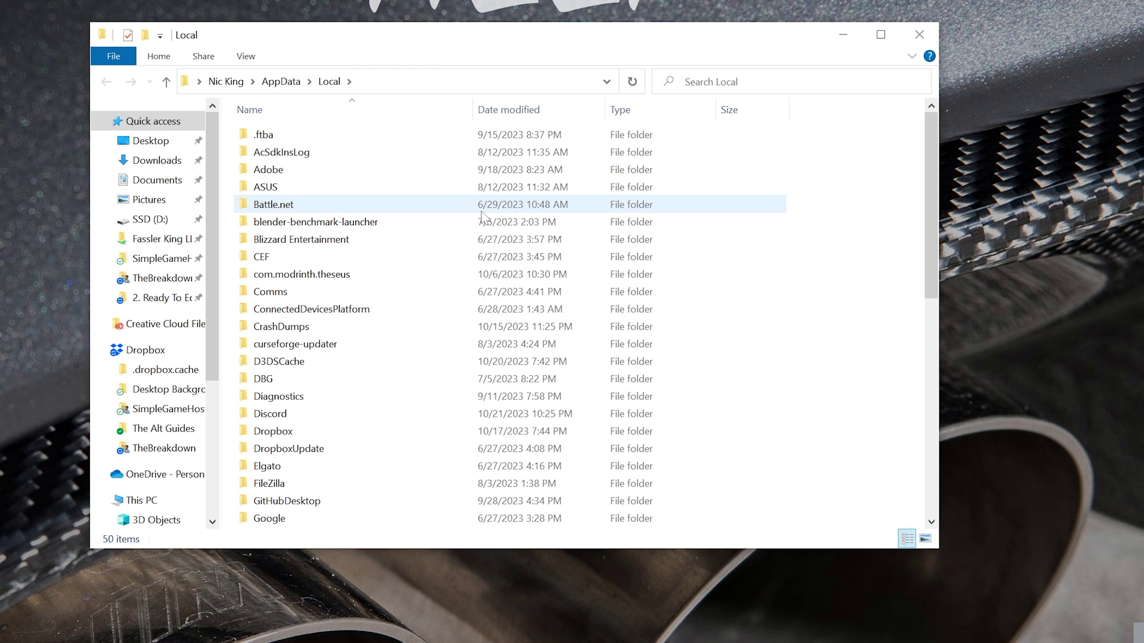
Open the Packages folder inside AppData\Local.
scroll(352, 333, down, 3)
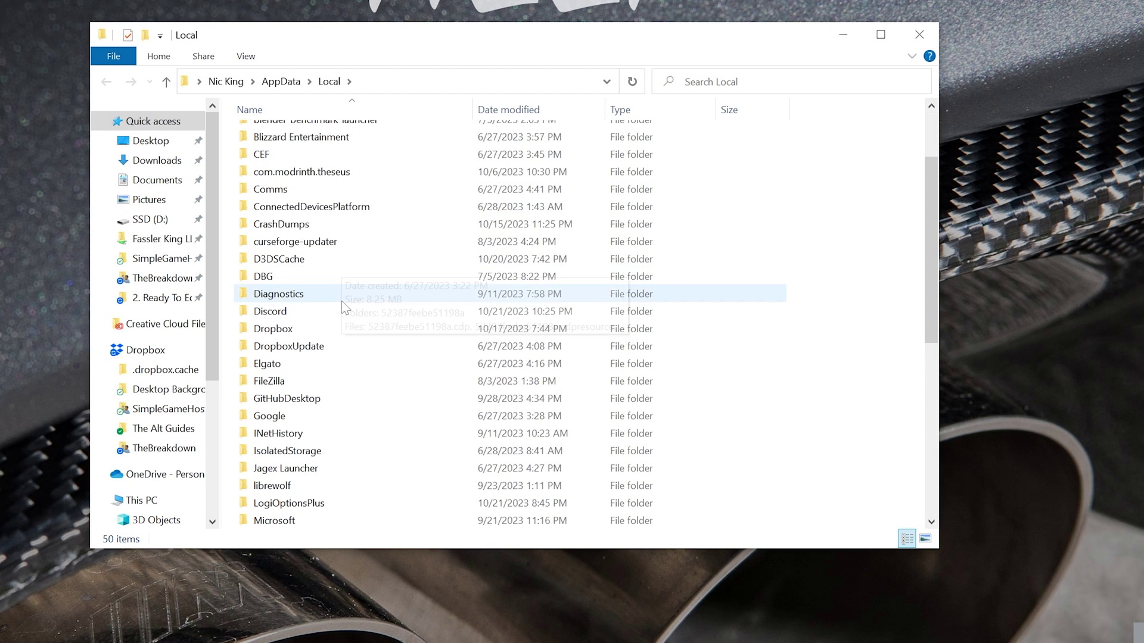
scroll(344, 392, down, 4)
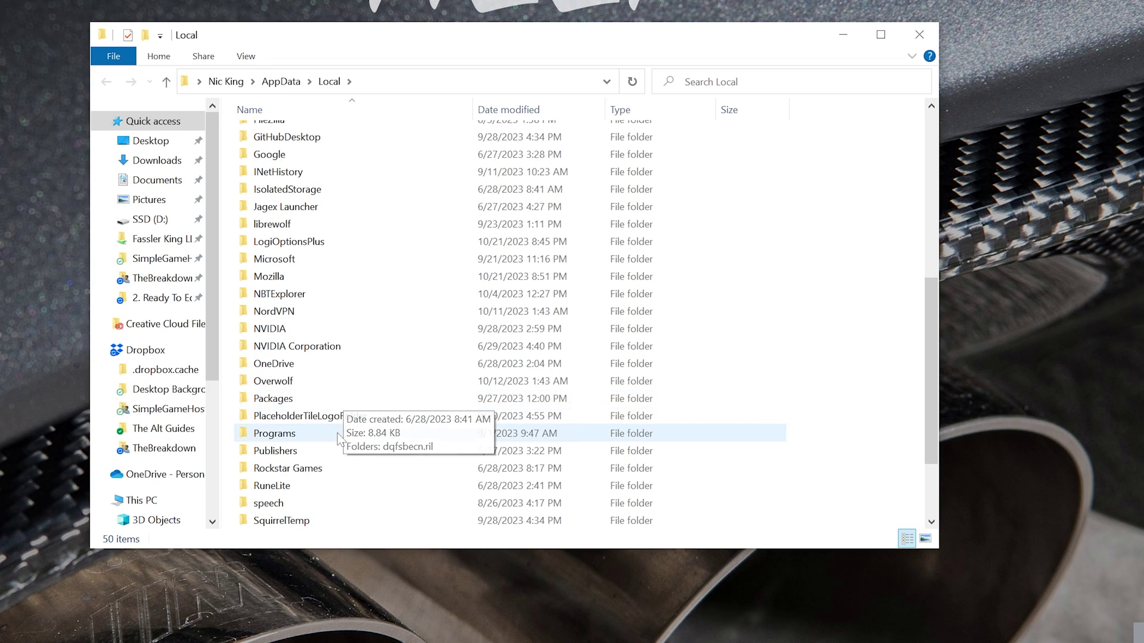
click(314, 401)
double_click(314, 400)
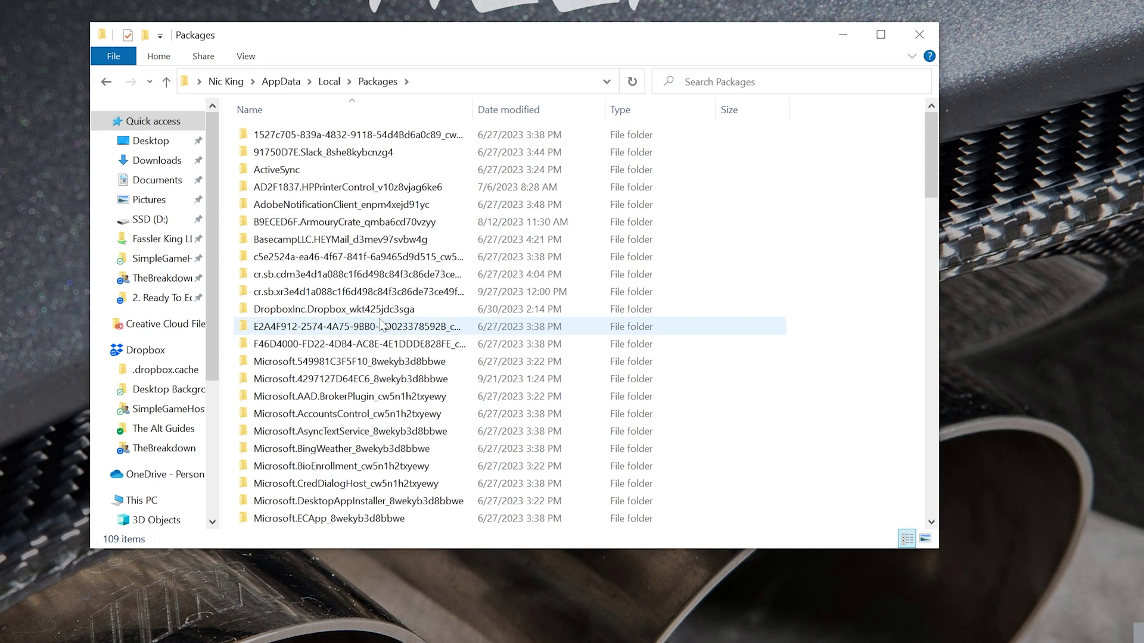
Find and open the Microsoft.MinecraftUWP_8wekyb3d8bbwe package folder.
scroll(397, 280, down, 9)
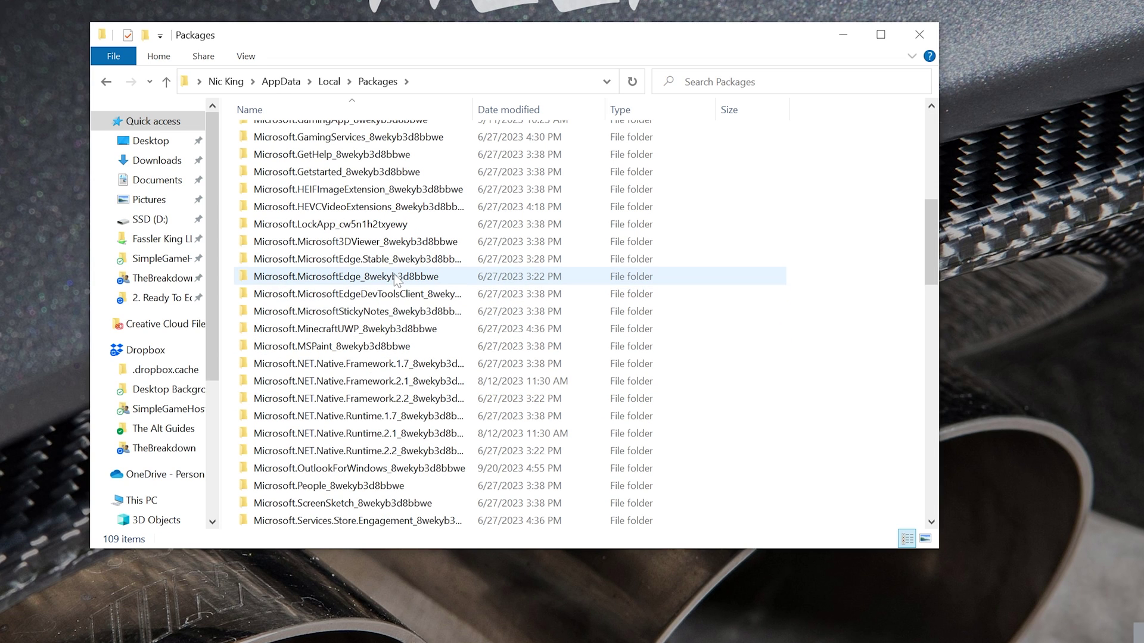
scroll(396, 280, down, 5)
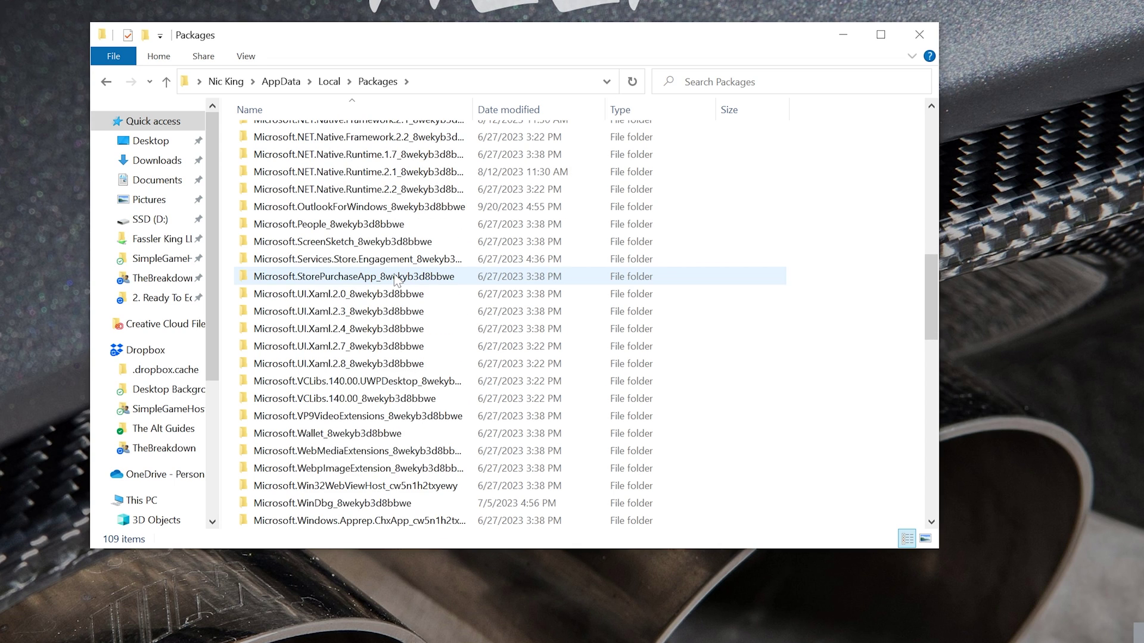
scroll(397, 280, down, 5)
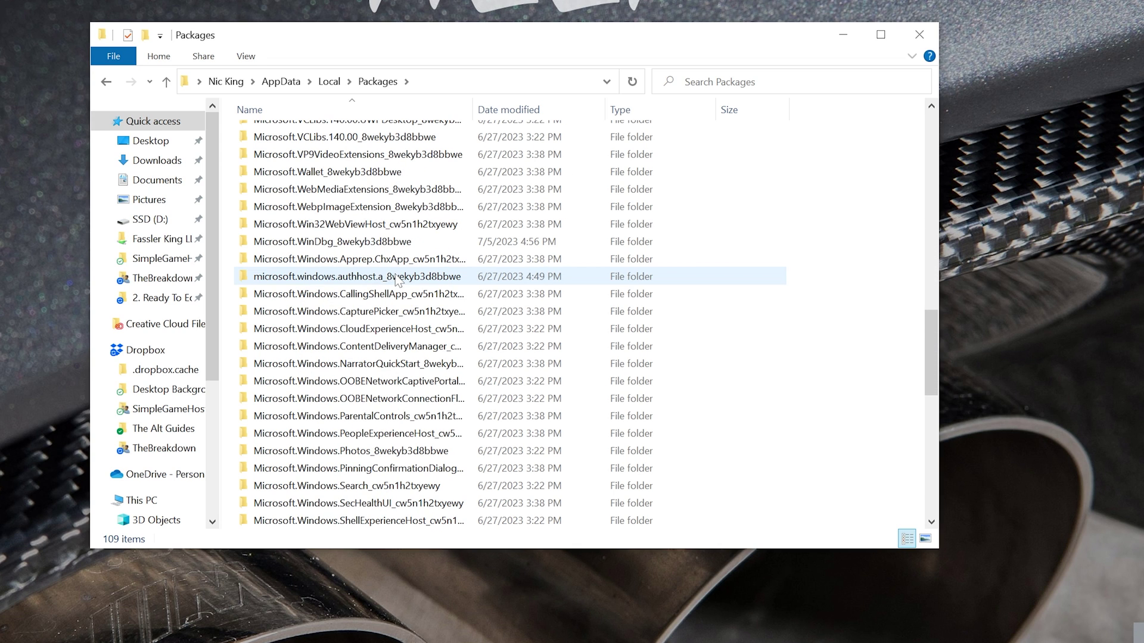
scroll(396, 280, up, 5)
scroll(396, 280, up, 7)
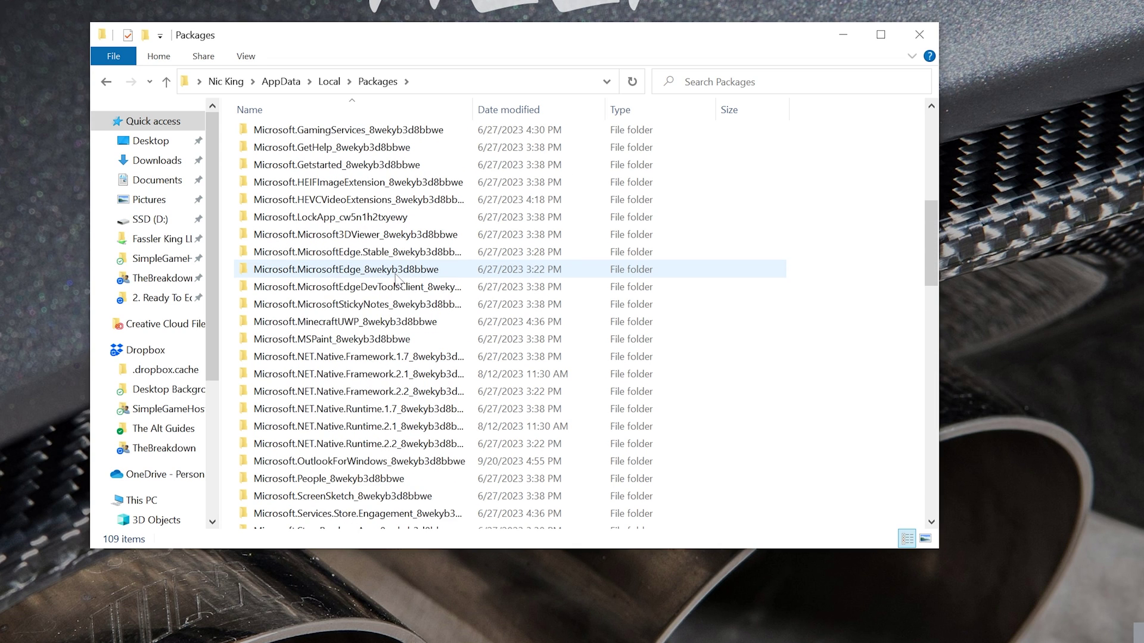
click(403, 426)
mouse_move(367, 439)
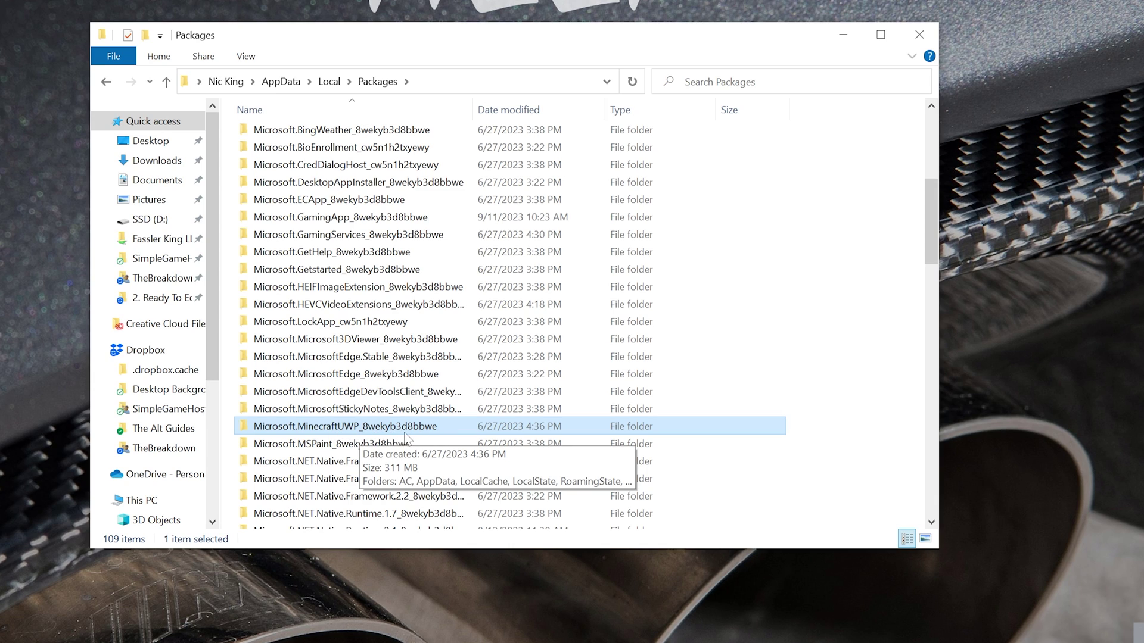
double_click(390, 432)
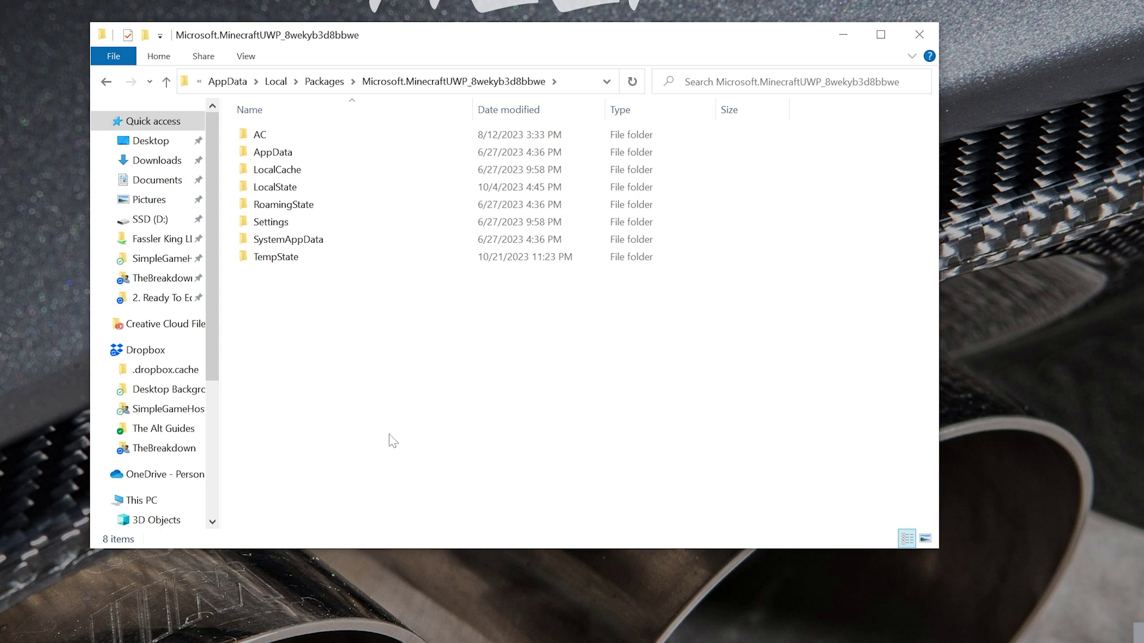
Go through LocalState, games, com.mojang and minecraftWorlds into the oZU0ZWgpAAA= world folder.
double_click(314, 187)
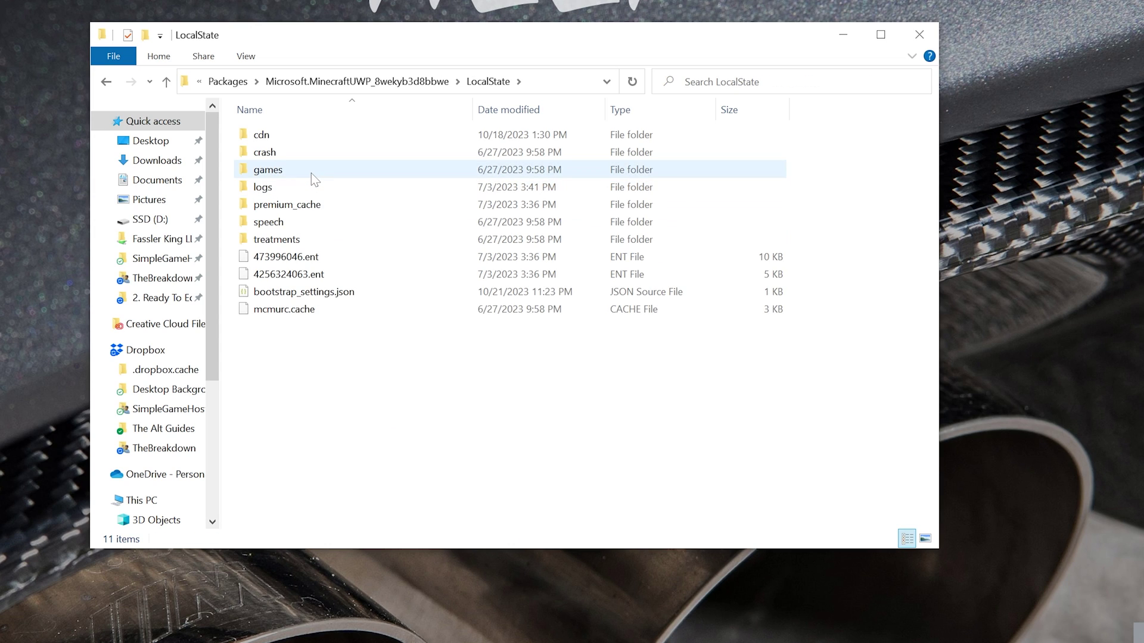
double_click(310, 173)
click(302, 142)
double_click(303, 144)
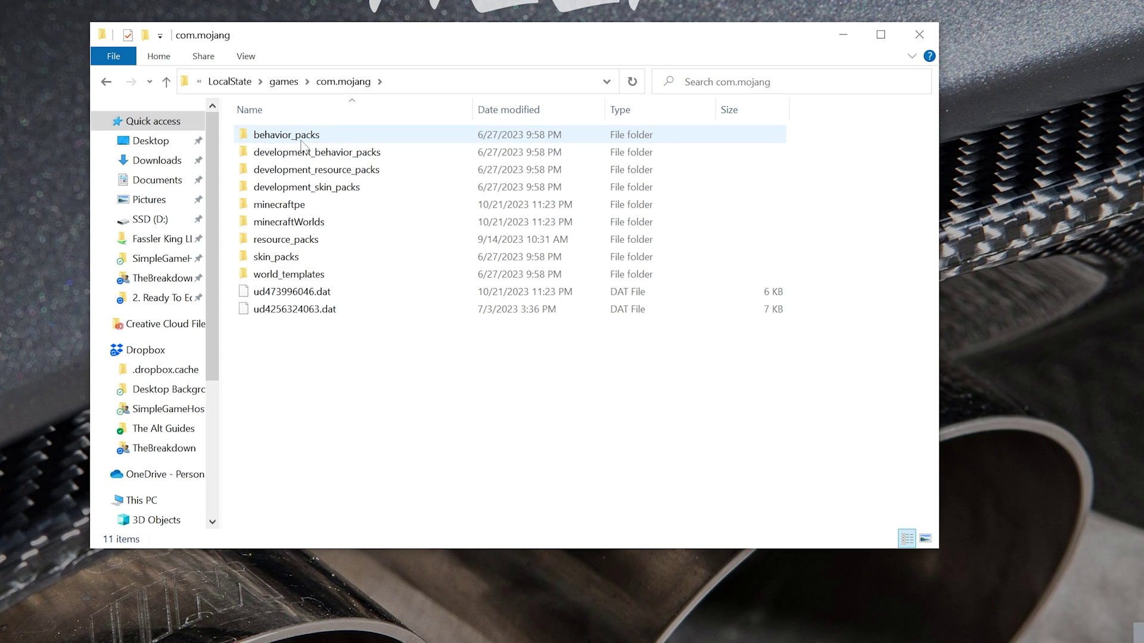
double_click(301, 222)
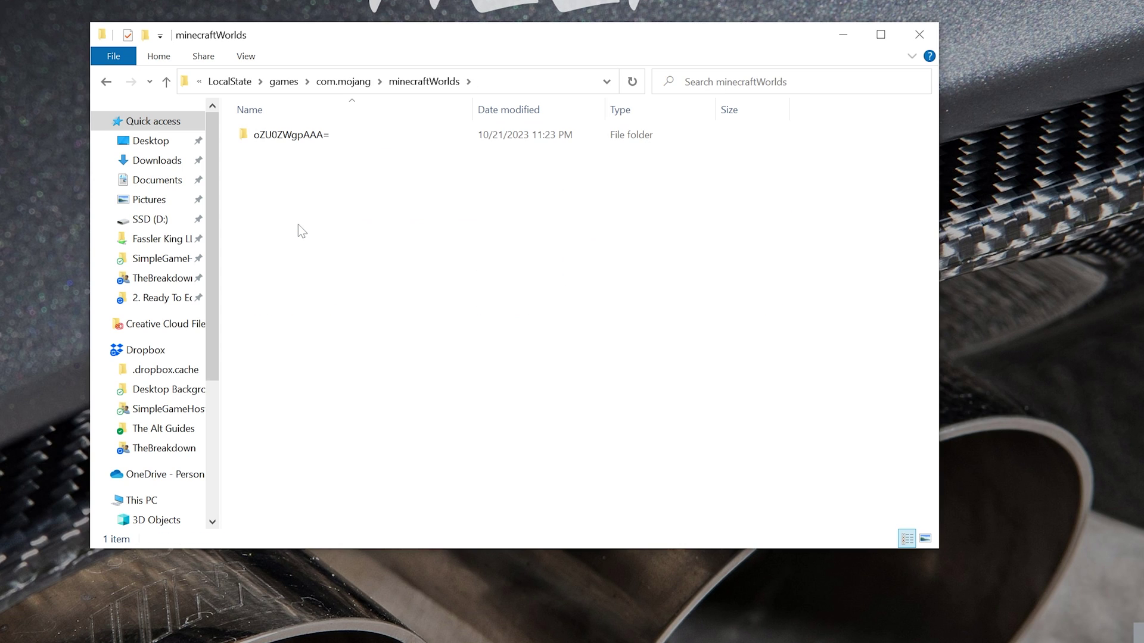
double_click(287, 141)
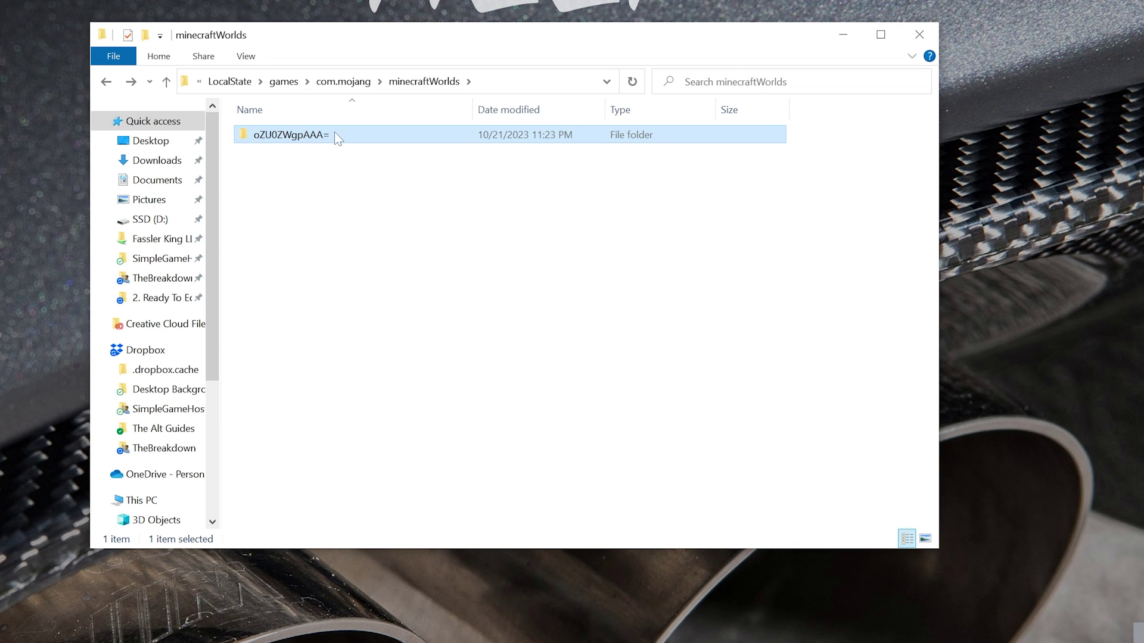
double_click(329, 139)
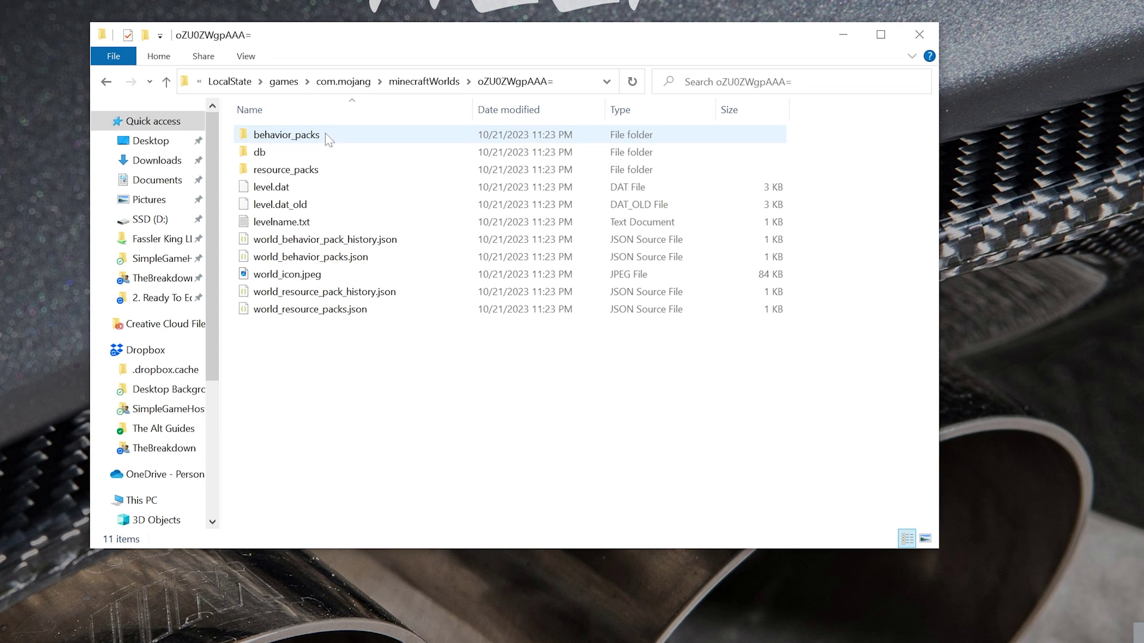
Preview world_icon.jpeg to confirm it's Ultimate SkyBlock, then return to minecraftWorlds.
click(367, 274)
double_click(368, 275)
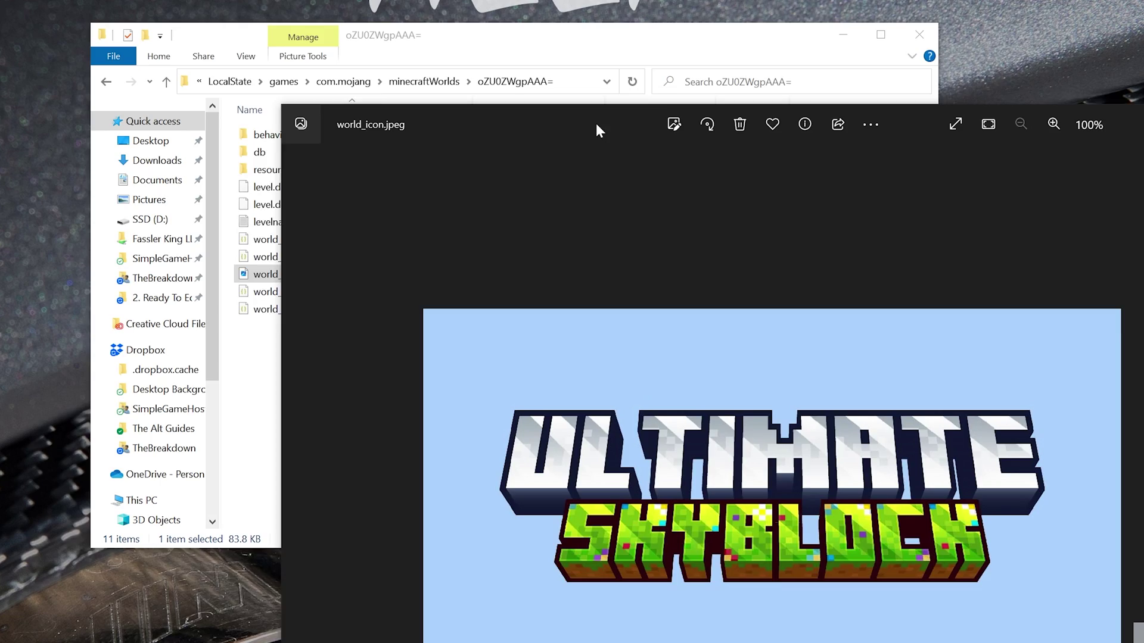
key(alt+F4)
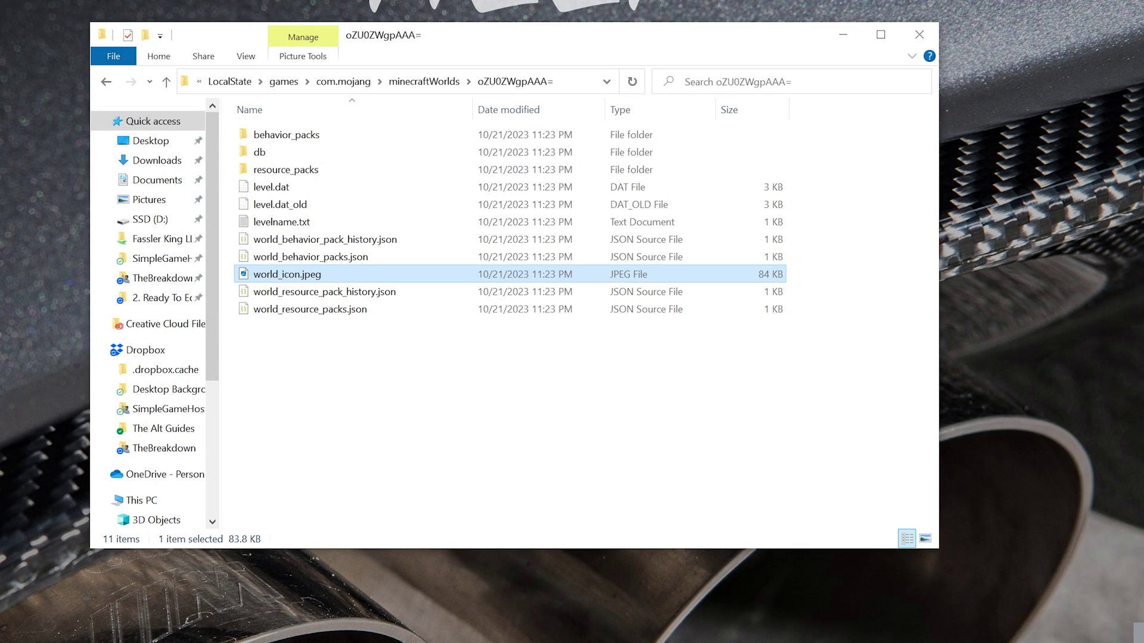
click(106, 83)
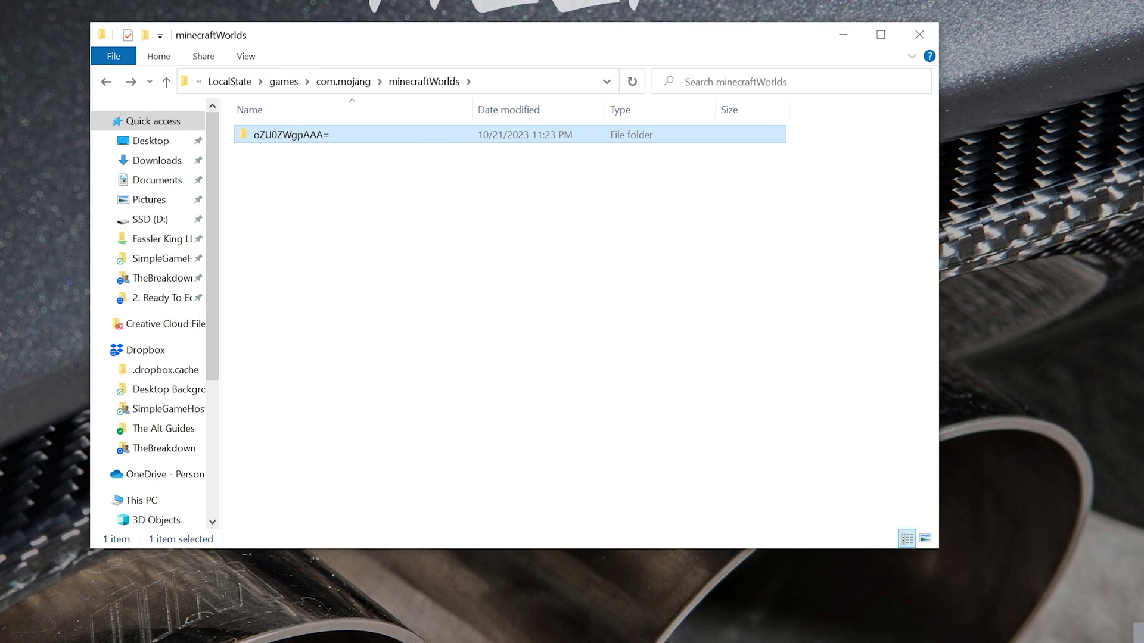
Move the DtA OneBlock .mcworld folder into minecraftWorlds and show Minecraft's Worlds list.
drag(356, 206, 349, 266)
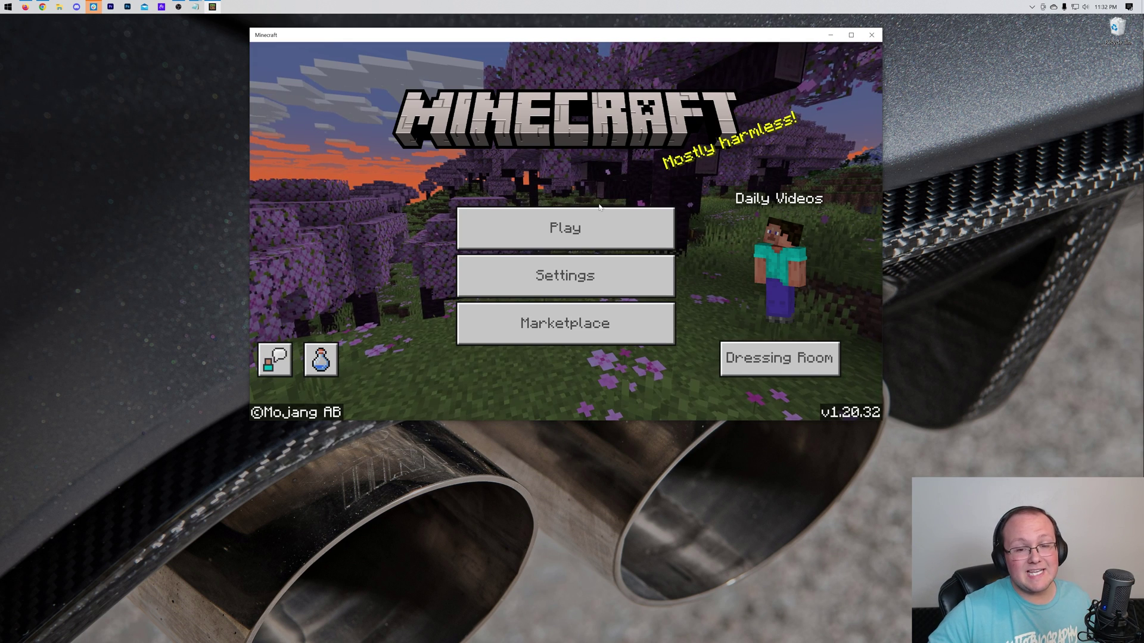
click(576, 241)
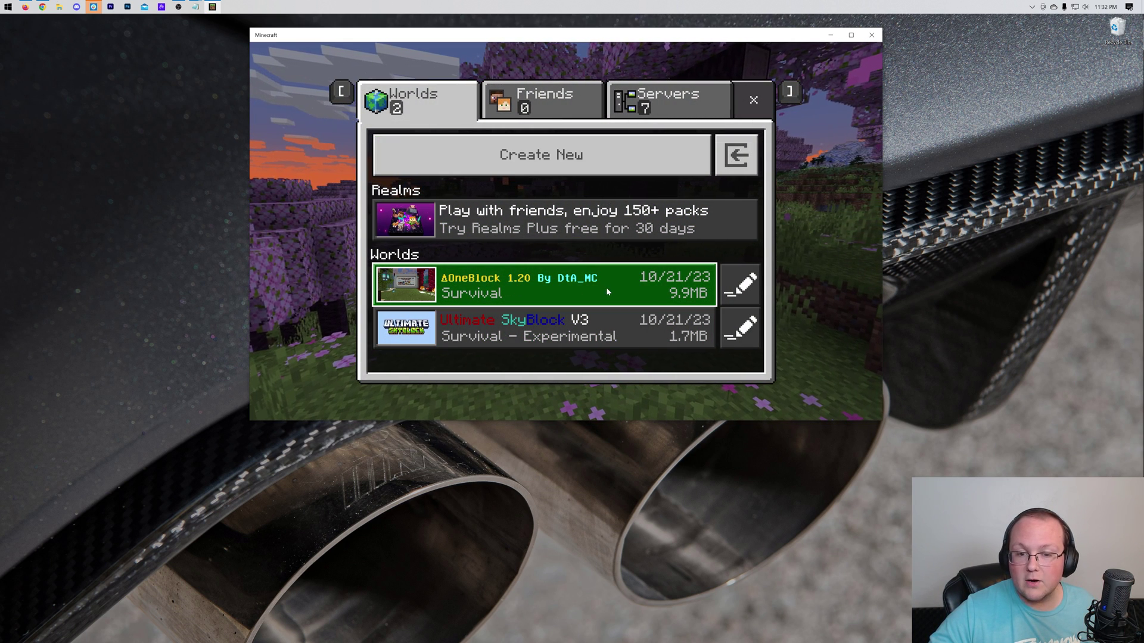
Load the AOneBlock 1.20 By DtA_MC world and walk toward the bamboo and white house.
click(577, 286)
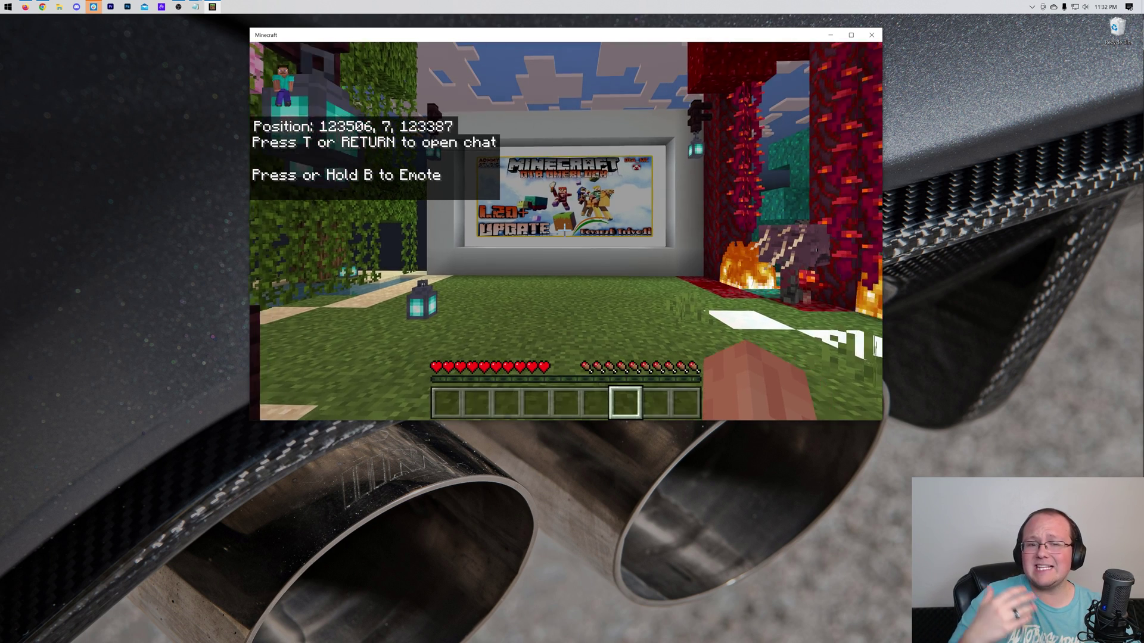
key(w)
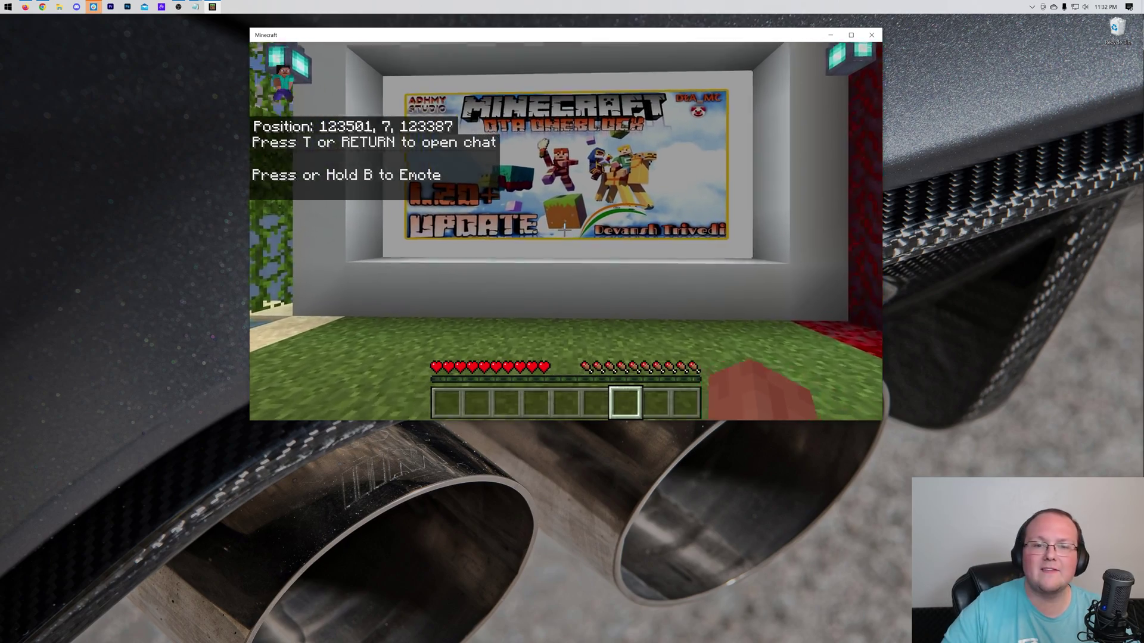
key(w)
key(space)
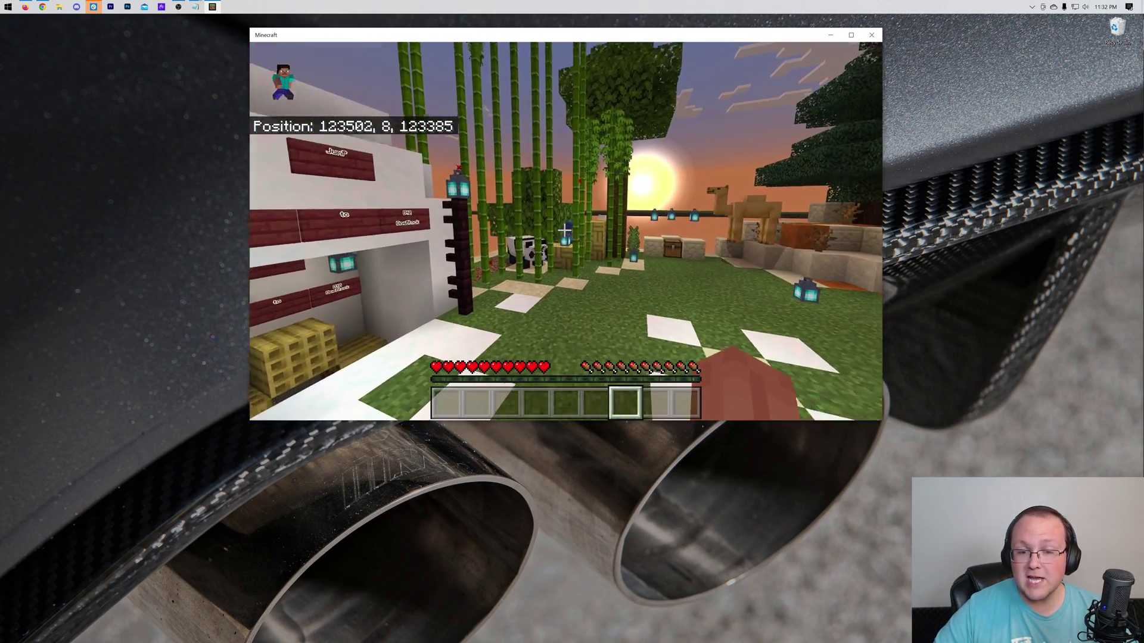
key(w)
key(space)
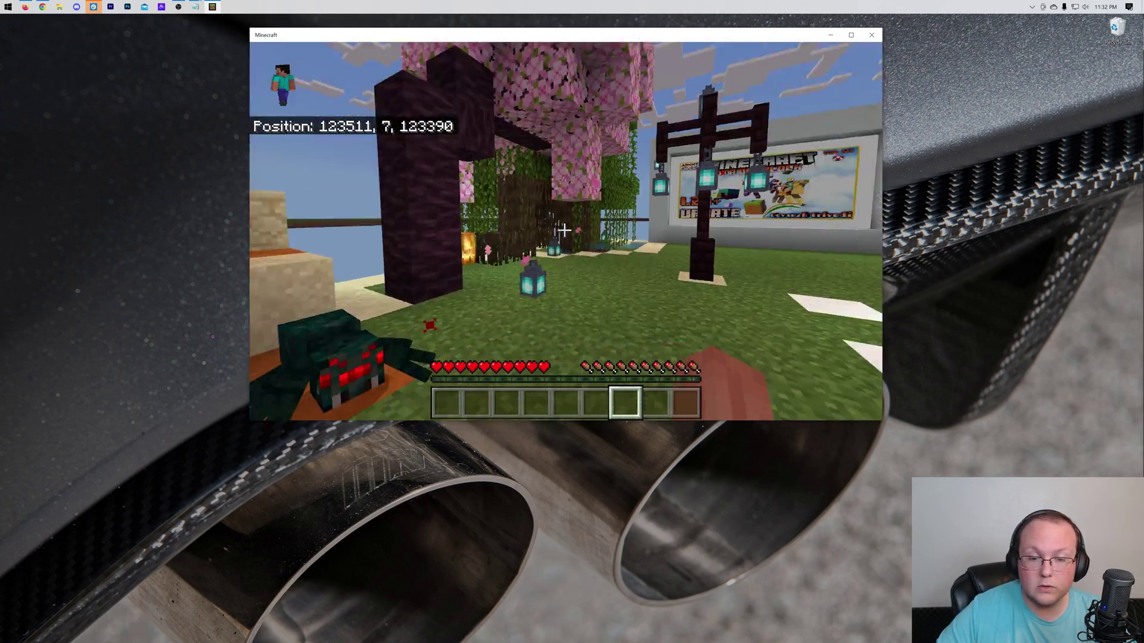
Walk past the cherry tree and camel area, ending back at the OneBlock billboard.
key(w)
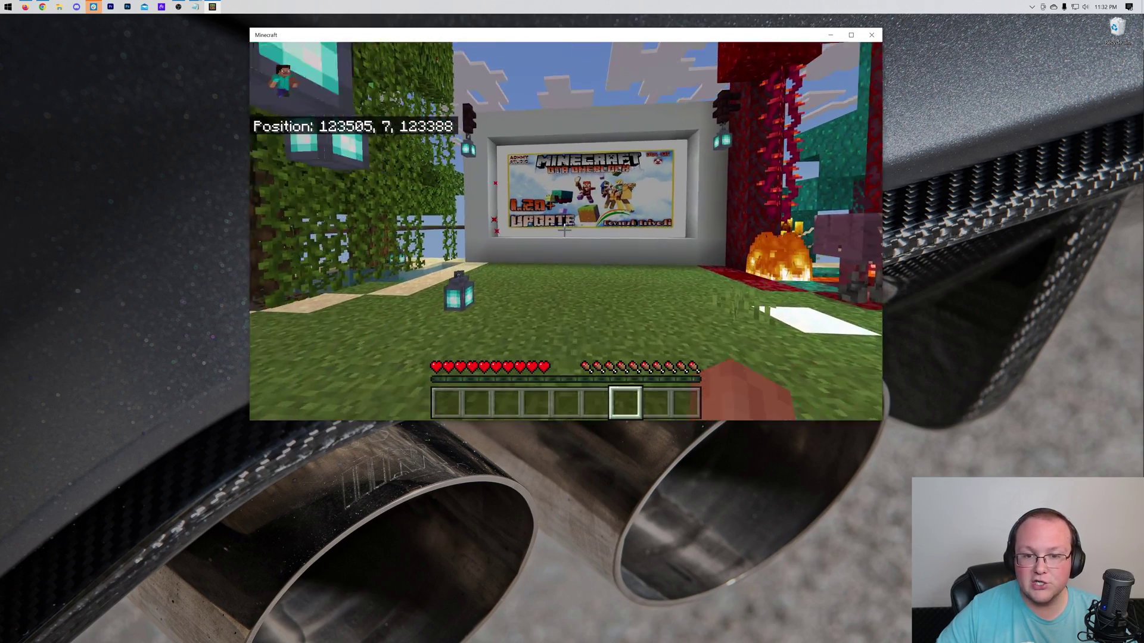
key(w)
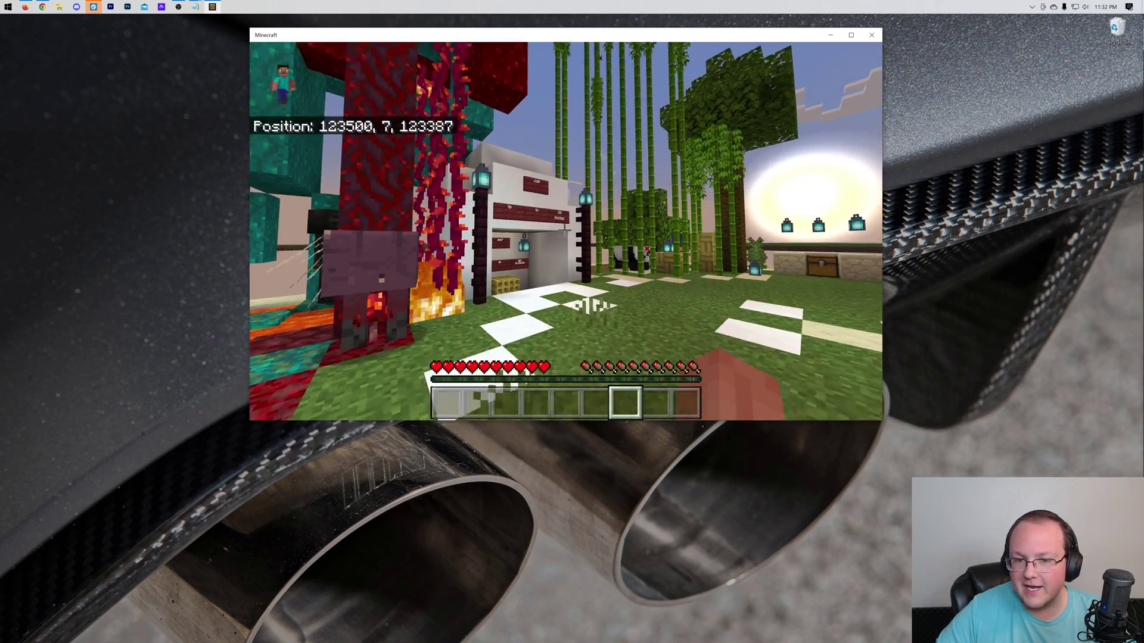
key(w)
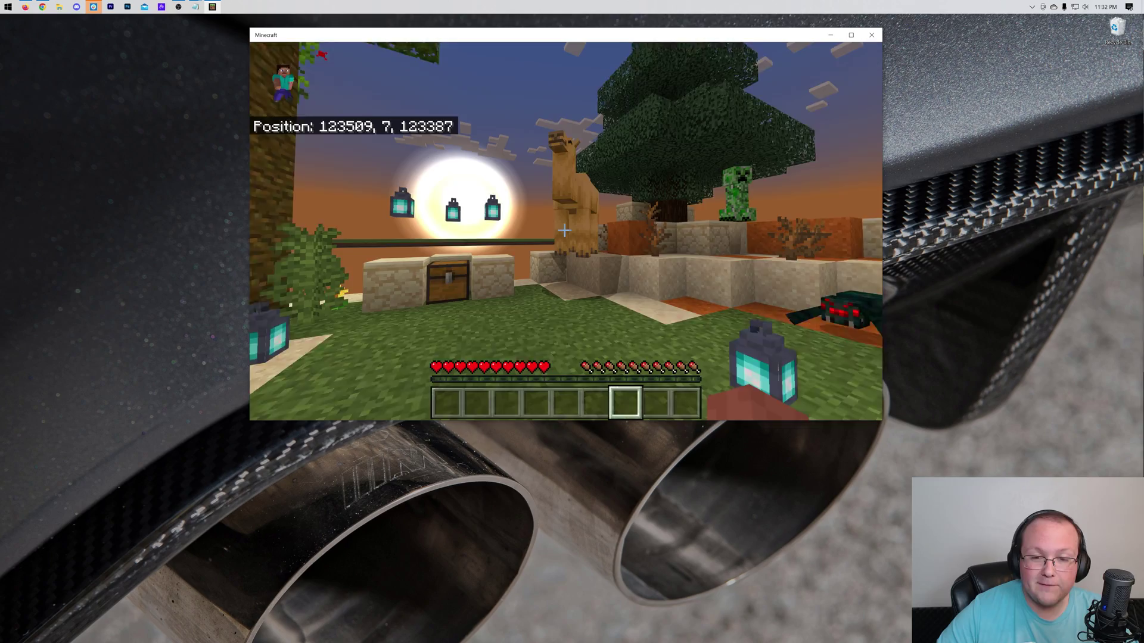
key(w)
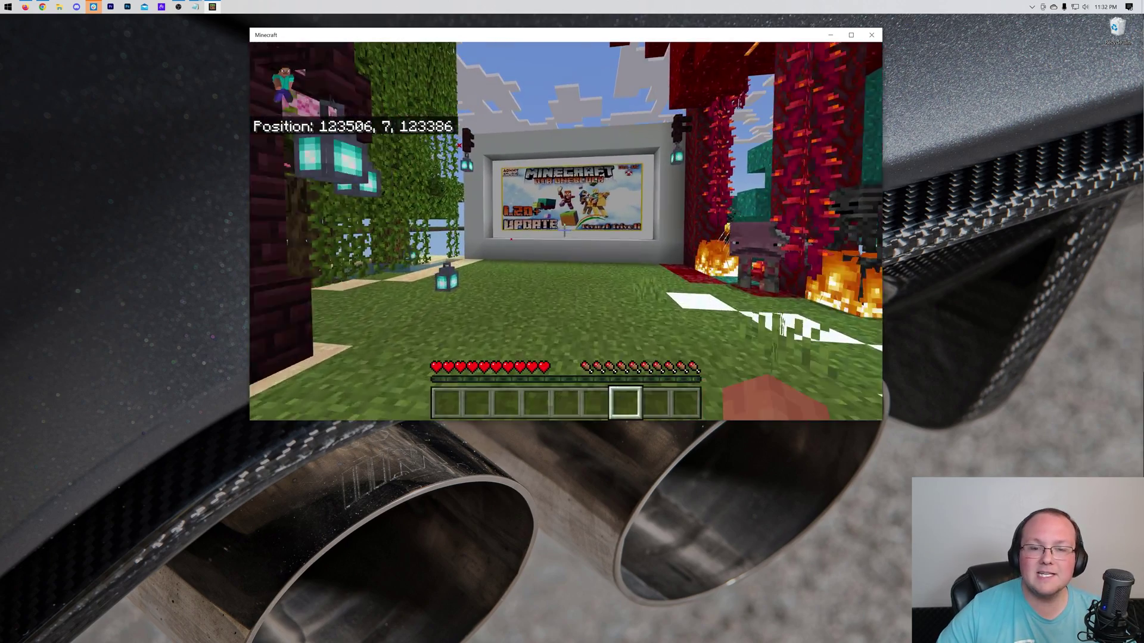
key(w)
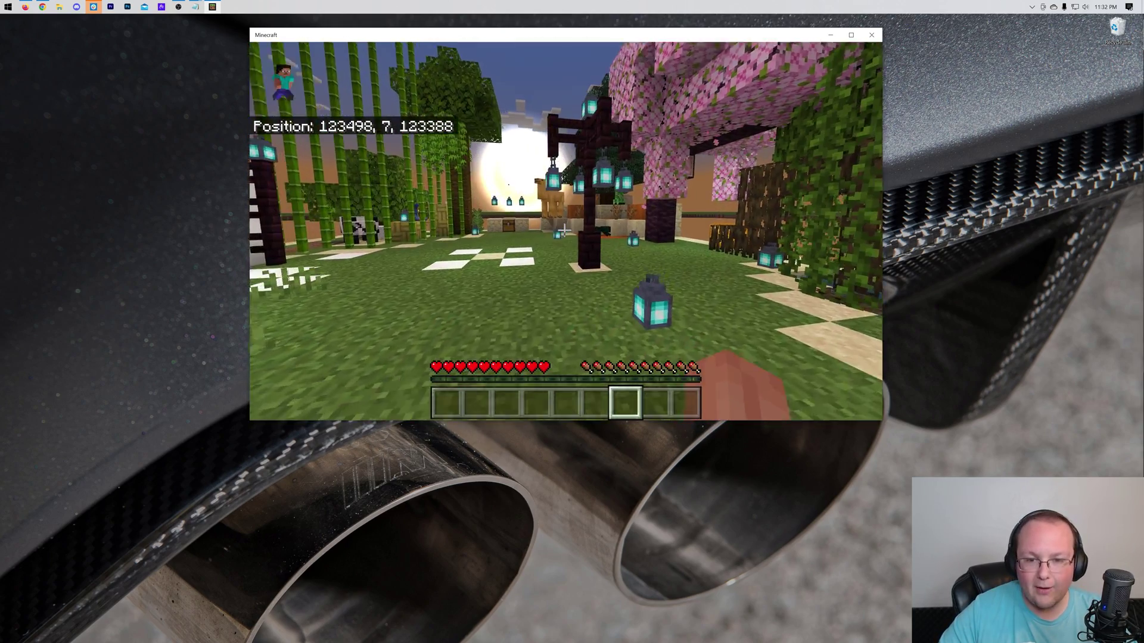